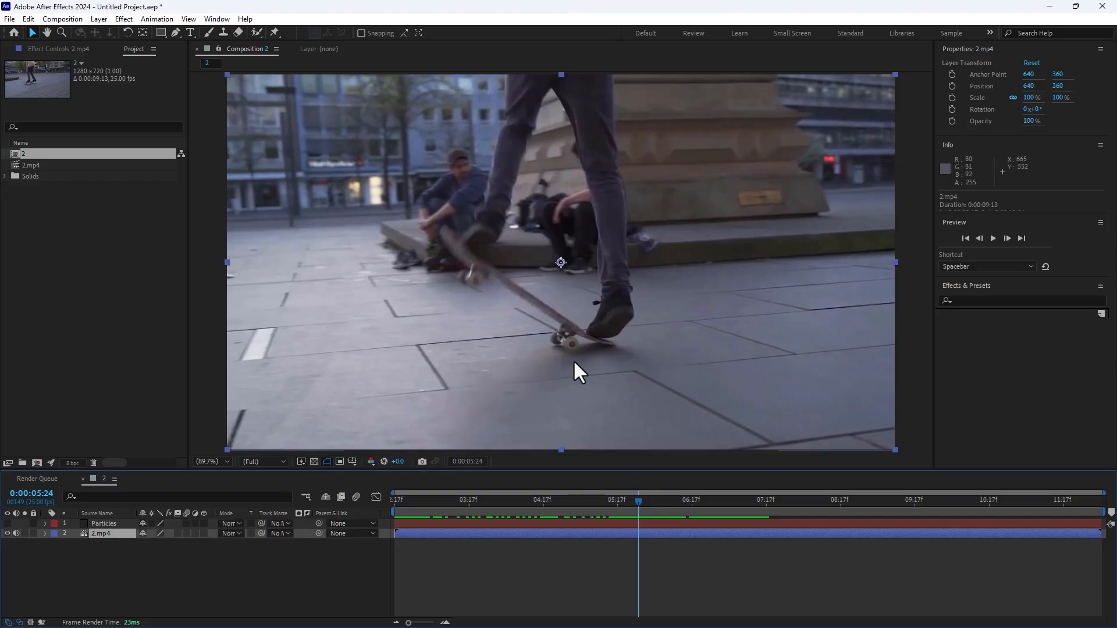
Return to the clip's first frame at 0:00:02:17, switch to the motion tracking workspace and start a motion track on the 2.mp4 layer.
left_click_drag(627, 499, 351, 553)
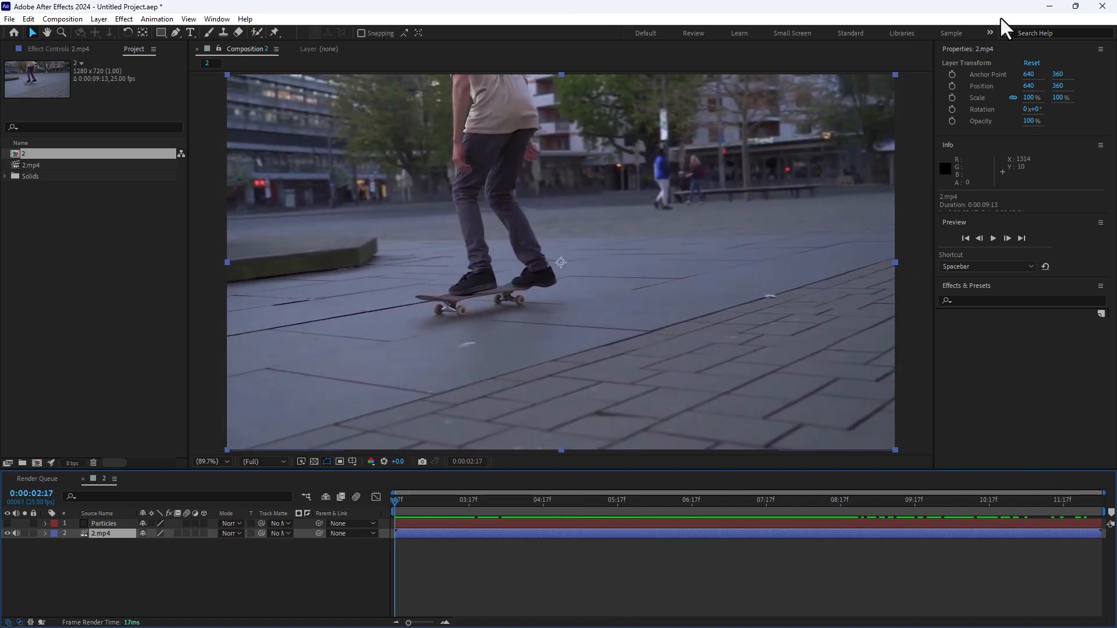
left_click(990, 32)
left_click(1027, 148)
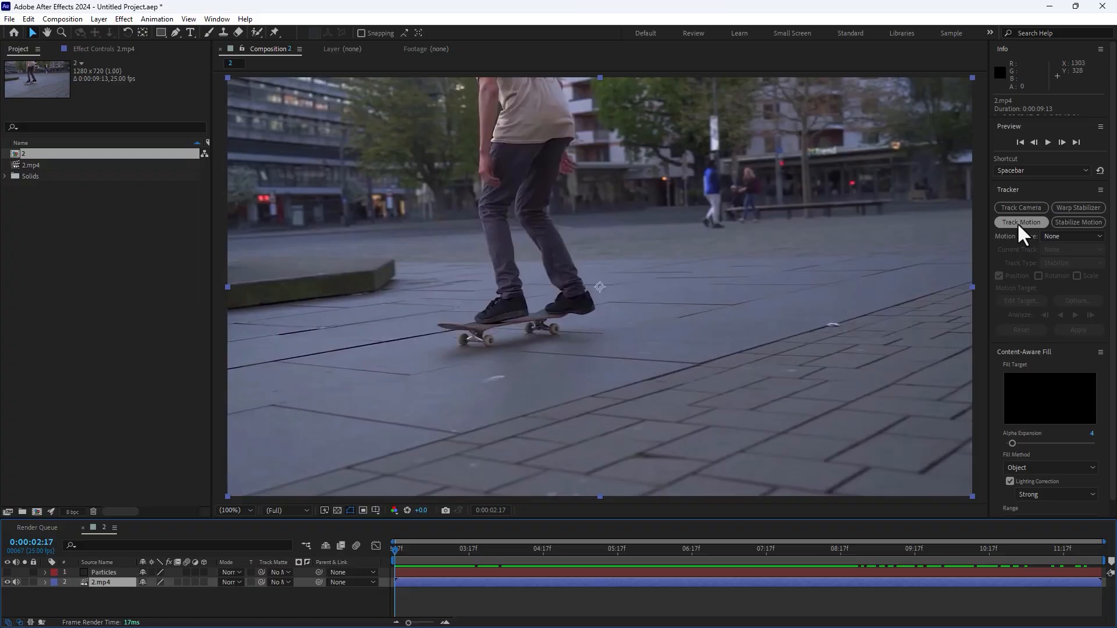
left_click(1021, 223)
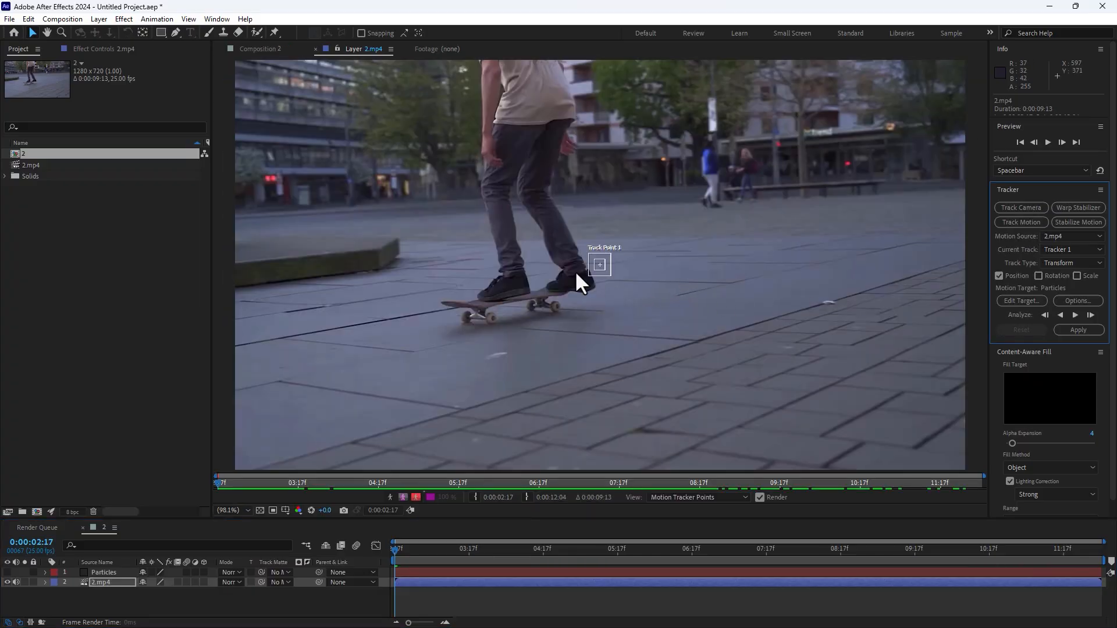
Place Track Point 1 on the skateboard's wheel beneath the rear shoe and analyze the track forward through the clip.
scroll(575, 273, "up", 2)
left_click_drag(605, 270, 605, 273)
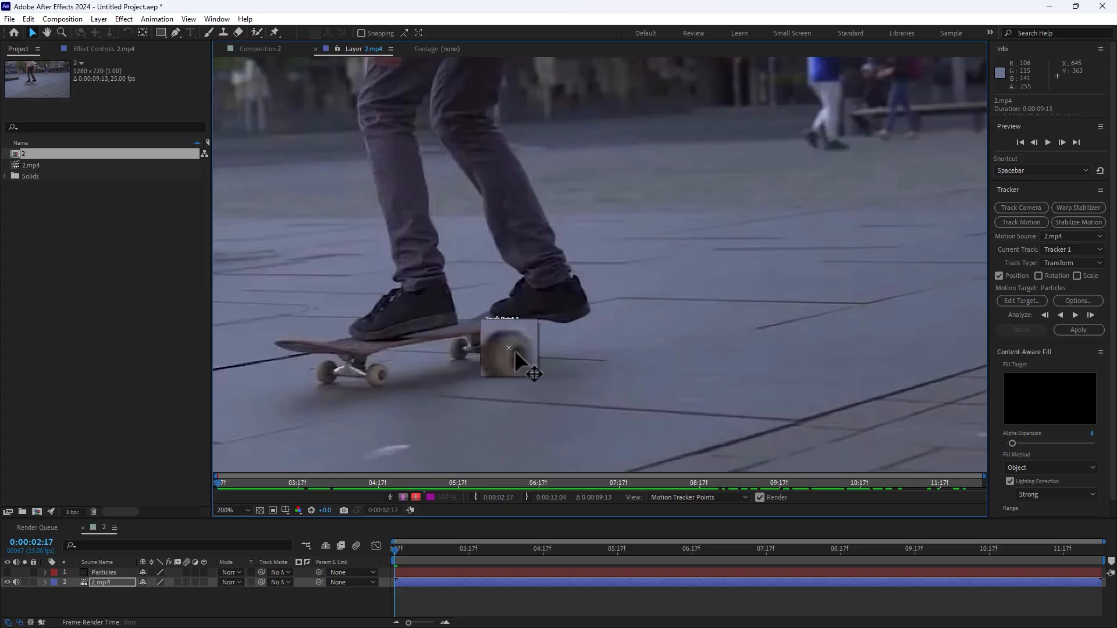
left_click_drag(514, 350, 790, 299)
scroll(576, 348, "down", 2)
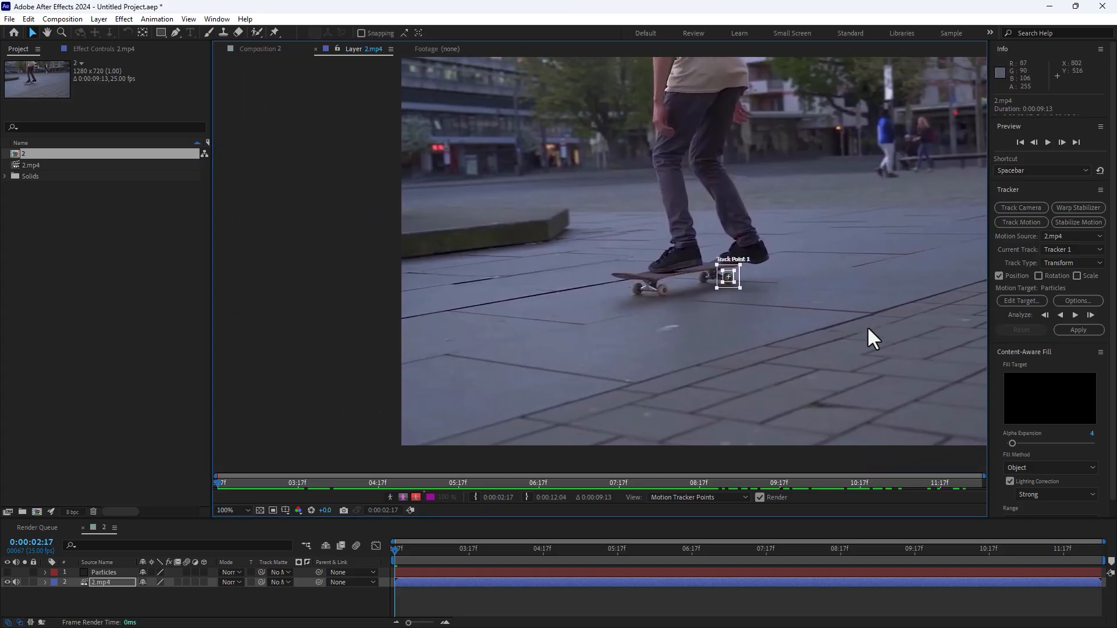
left_click(1073, 314)
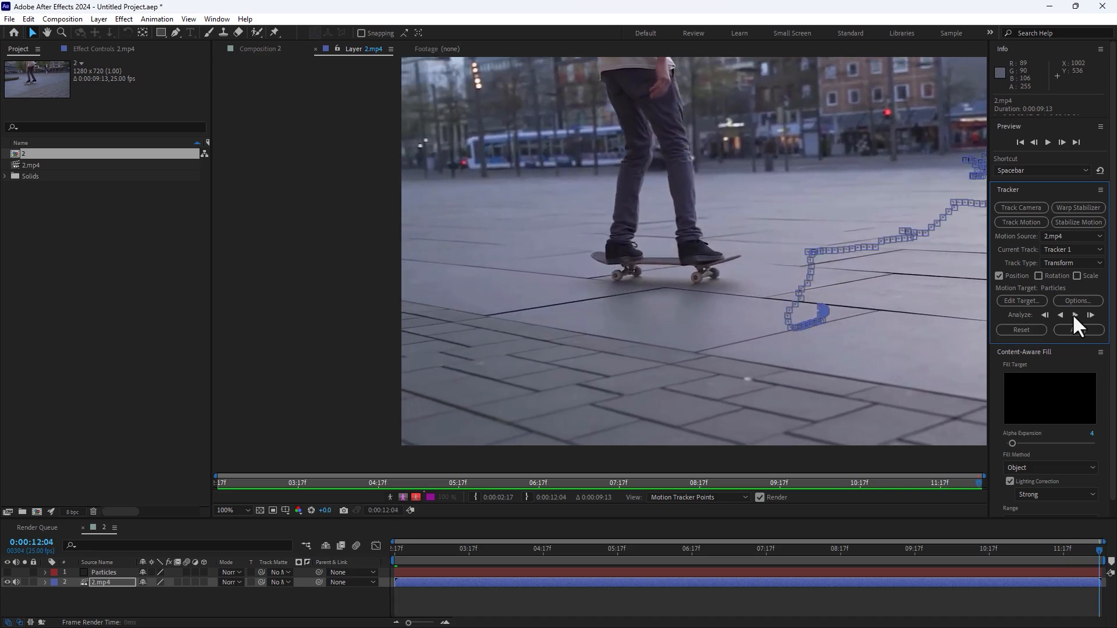
Go to 0:00:06:01, where the tracker leaves the wheel, and correct Track Point 1 frame by frame up to 0:00:06:04.
left_click_drag(908, 546, 643, 584)
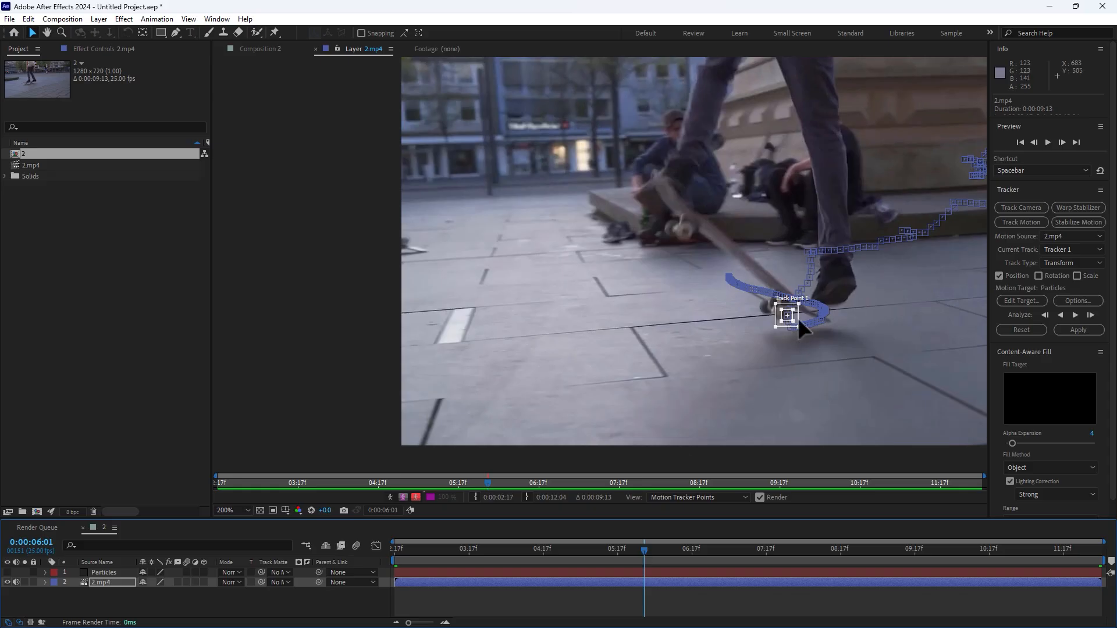
scroll(798, 317, "up", 1)
left_click_drag(826, 284, 864, 336)
key("Page_Down")
key("Page_Down")
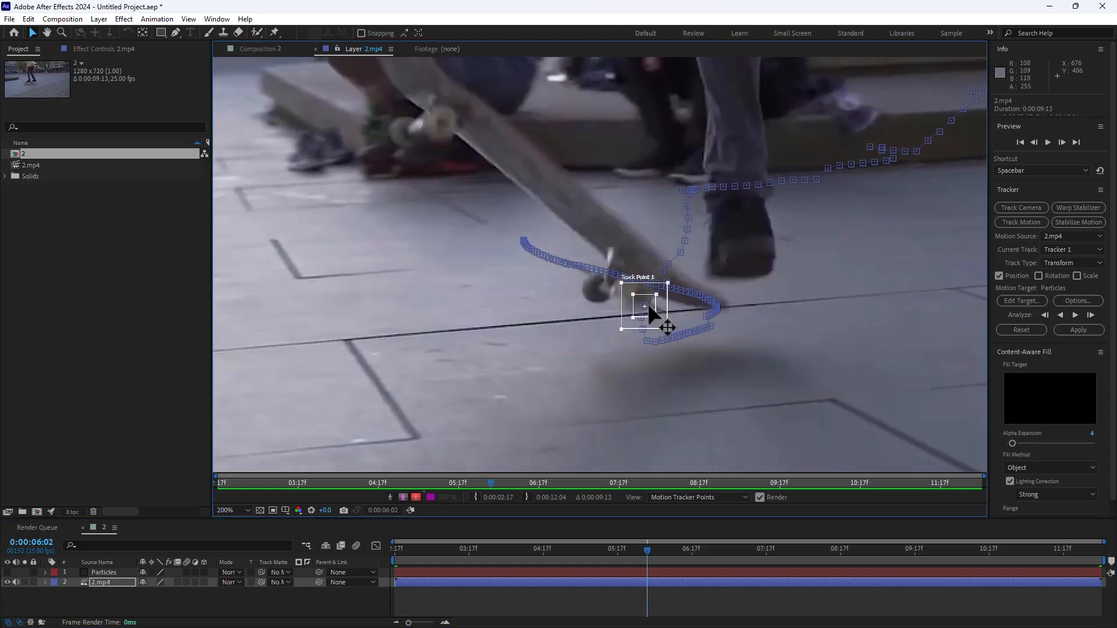
left_click_drag(638, 308, 672, 269)
key("Page_Down")
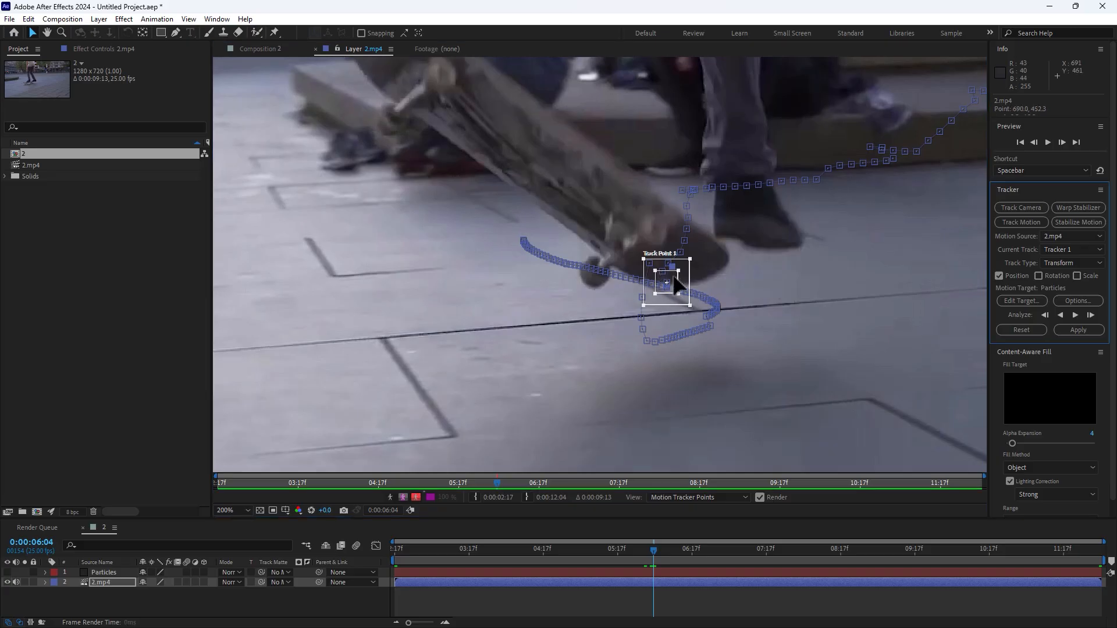
Undo the last track point change and reposition Track Point 1 on the skateboard wheel at 0:00:06:04.
key("ctrl+z")
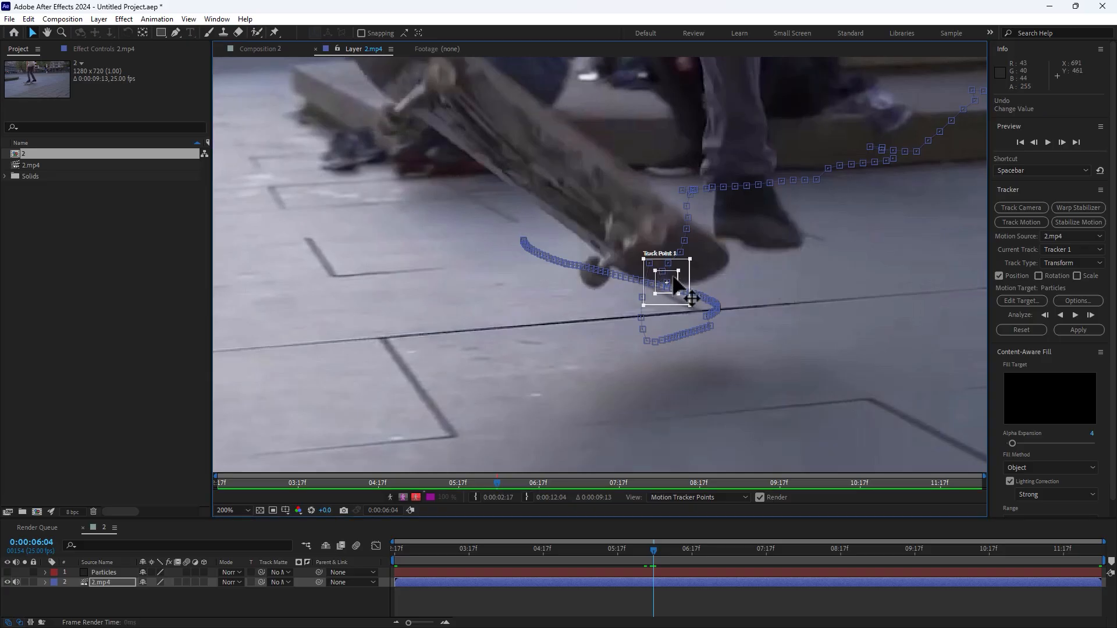
left_click(655, 252)
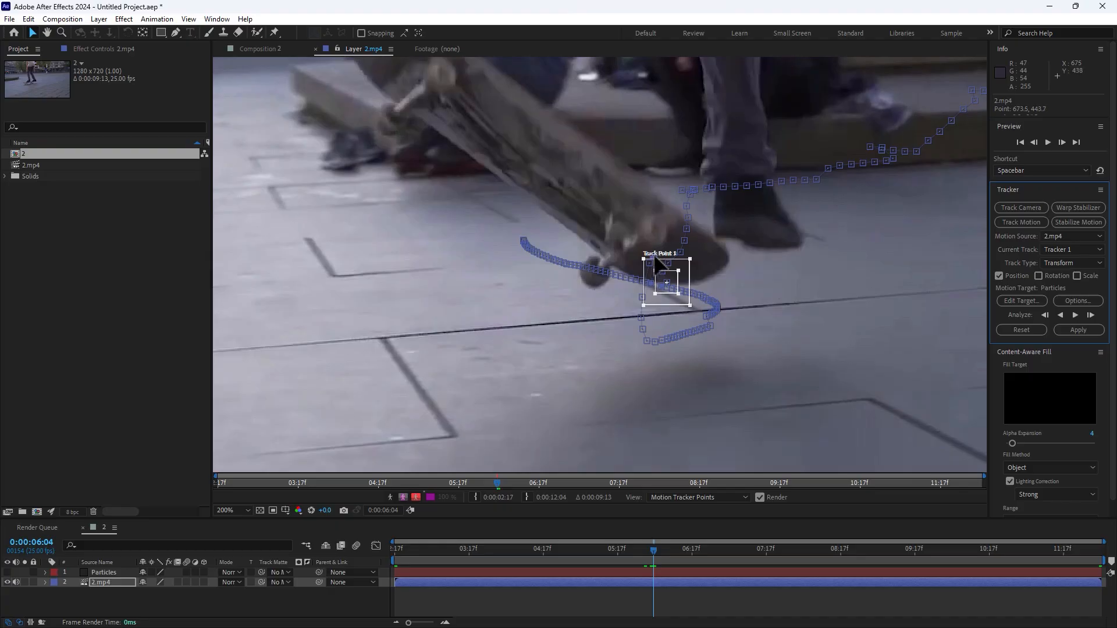
left_click_drag(687, 285, 671, 231)
key("Page_Down")
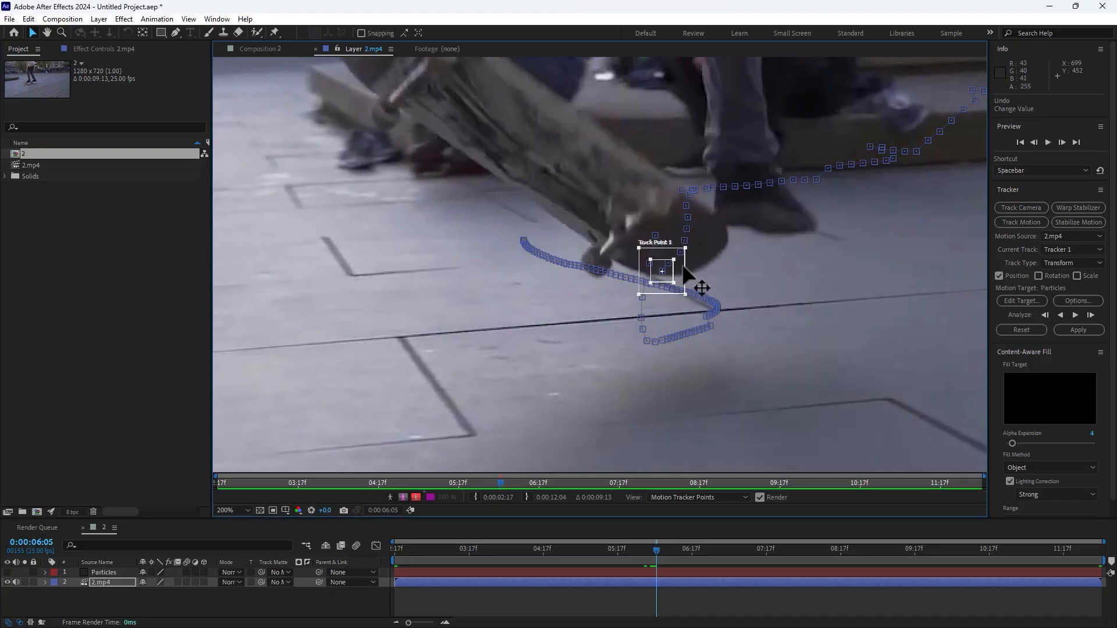
Keep realigning Track Point 1 with the skateboard wheel frame by frame from 0:00:06:05 to 0:00:06:11.
left_click_drag(688, 274, 680, 215)
key("Page_Down")
left_click_drag(685, 265, 677, 146)
key("Page_Down")
Reposition Track Point 1 on the wheel of the airborne skateboard frame by frame from 0:00:06:11 to 0:00:07:04.
key("Page_Down")
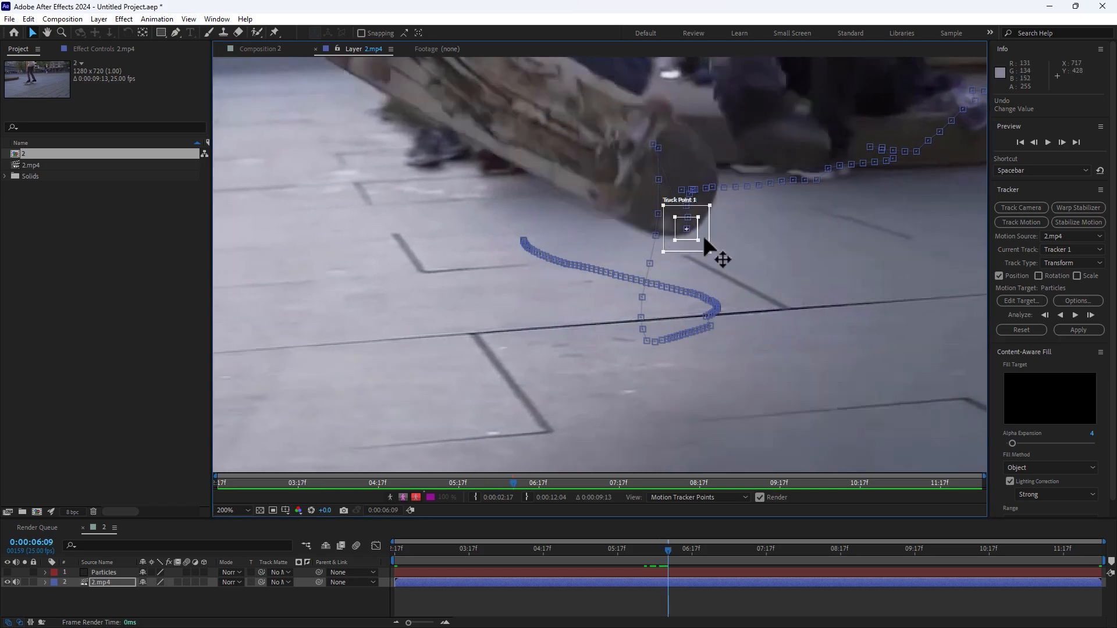
key("Page_Down")
key("Page_Down")
left_click_drag(766, 256, 771, 221)
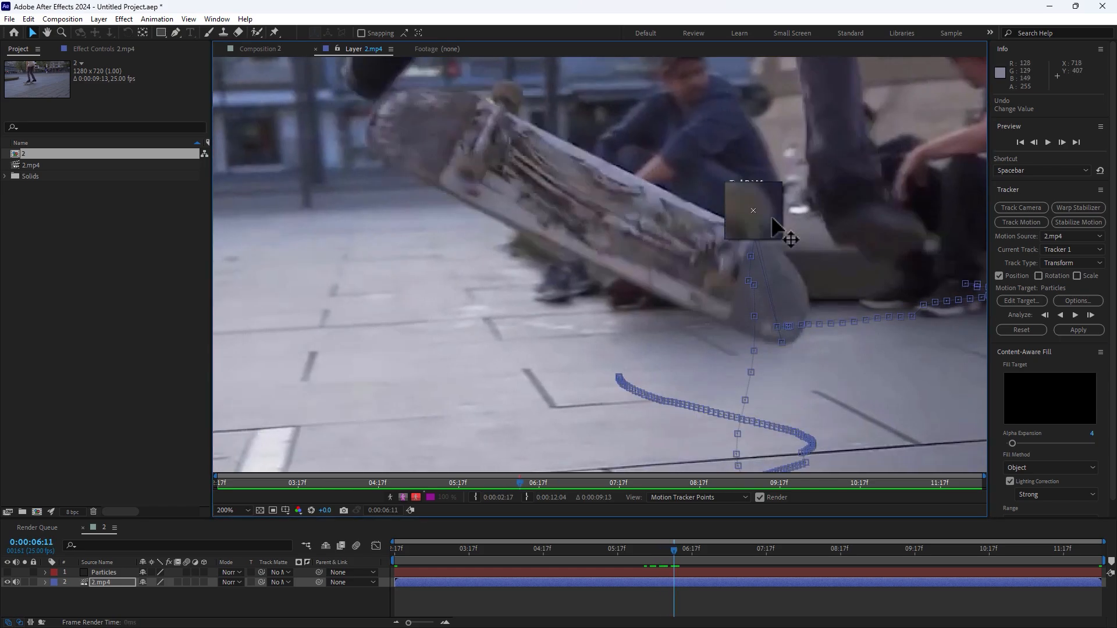
key("Page_Down")
key("Page_Down")
key("Page_Down")
key("Page_Down")
key("Page_Down")
left_click_drag(797, 321, 713, 189)
Follow the descending skateboard by realigning Track Point 1 with its wheel on each frame from 0:00:07:04 to 0:00:07:19.
key("Page_Down")
key("Page_Down")
key("Page_Down")
key("Page_Down")
key("Page_Down")
key("Page_Down")
key("Page_Down")
key("Page_Down")
key("Page_Down")
key("Page_Down")
key("Page_Down")
key("Page_Down")
key("Page_Down")
left_click_drag(872, 327, 692, 155)
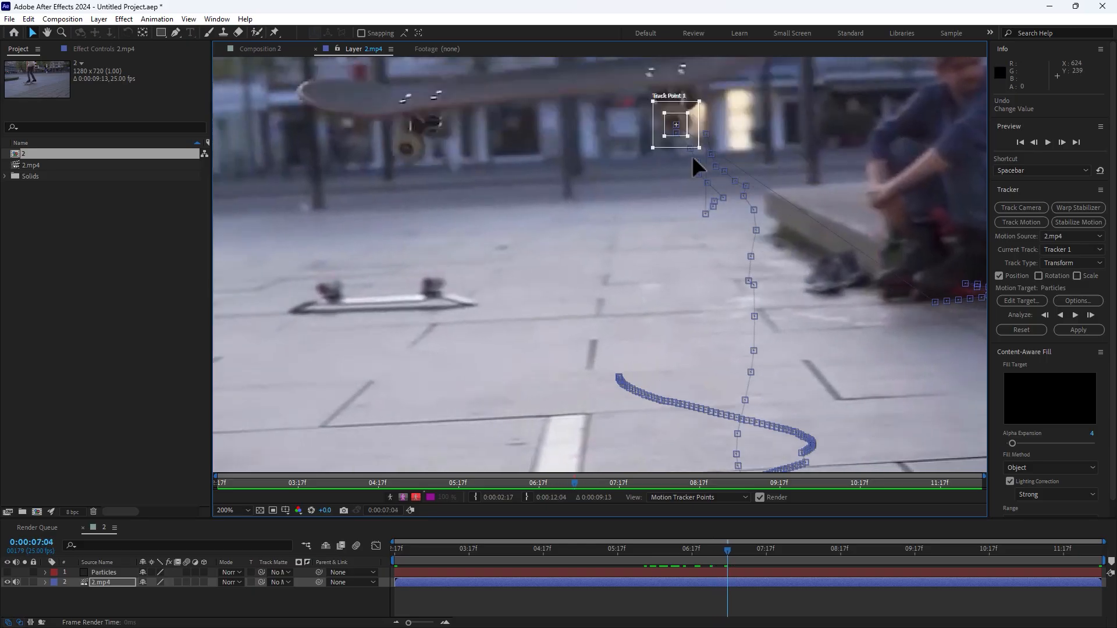
key("Page_Down")
key("Page_Down")
key("Page_Down")
left_click_drag(925, 394, 591, 335)
Move Track Point 1 back onto the landed skateboard's wheel on the frames from 0:00:07:19 to 0:00:07:21.
key("Page_Down")
key("Page_Down")
key("Page_Down")
key("Page_Down")
key("Page_Down")
key("Page_Down")
key("Page_Down")
key("Page_Down")
left_click_drag(937, 296, 527, 313)
key("Page_Down")
key("Page_Down")
key("Page_Down")
key("Page_Down")
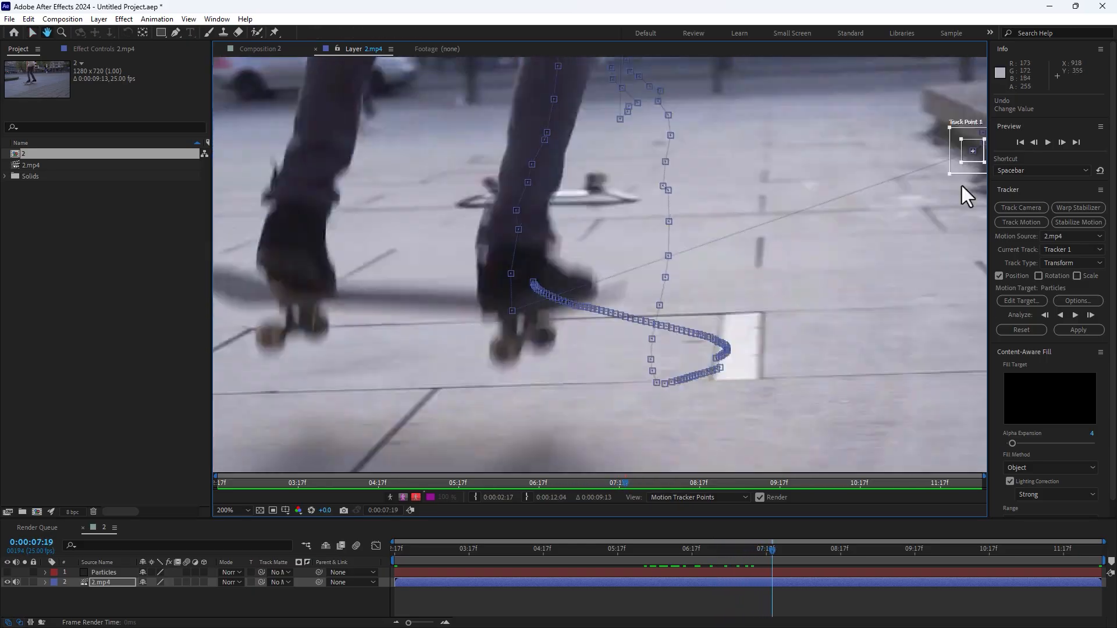
left_click_drag(972, 151, 504, 347)
key("Page_Down")
left_click_drag(977, 141, 495, 393)
key("Page_Down")
scroll(738, 321, "down", 1)
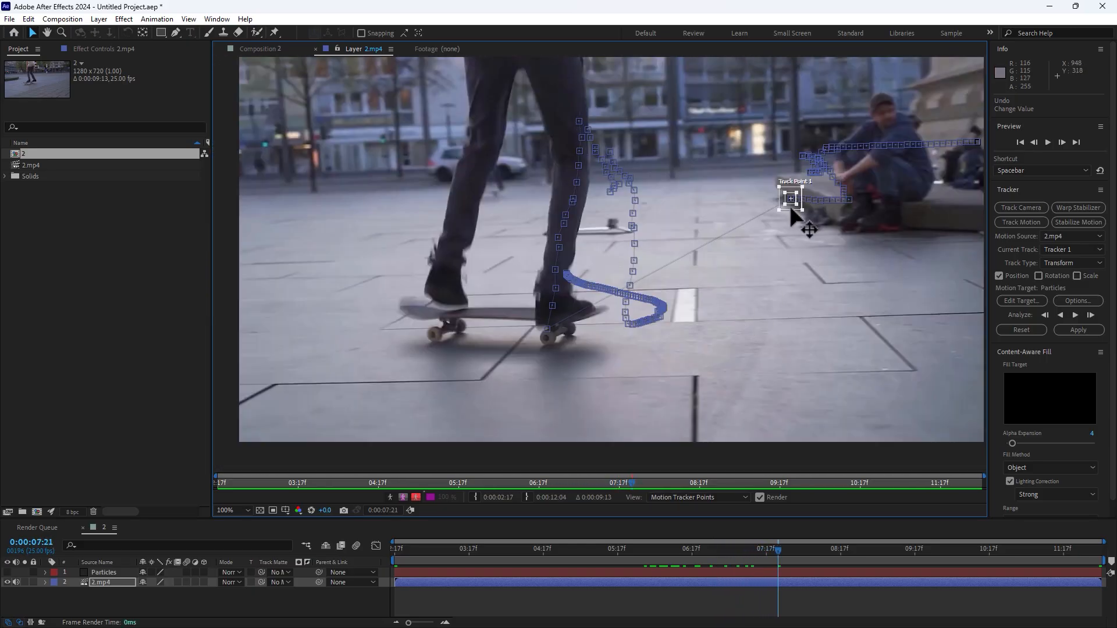
left_click_drag(793, 214, 549, 350)
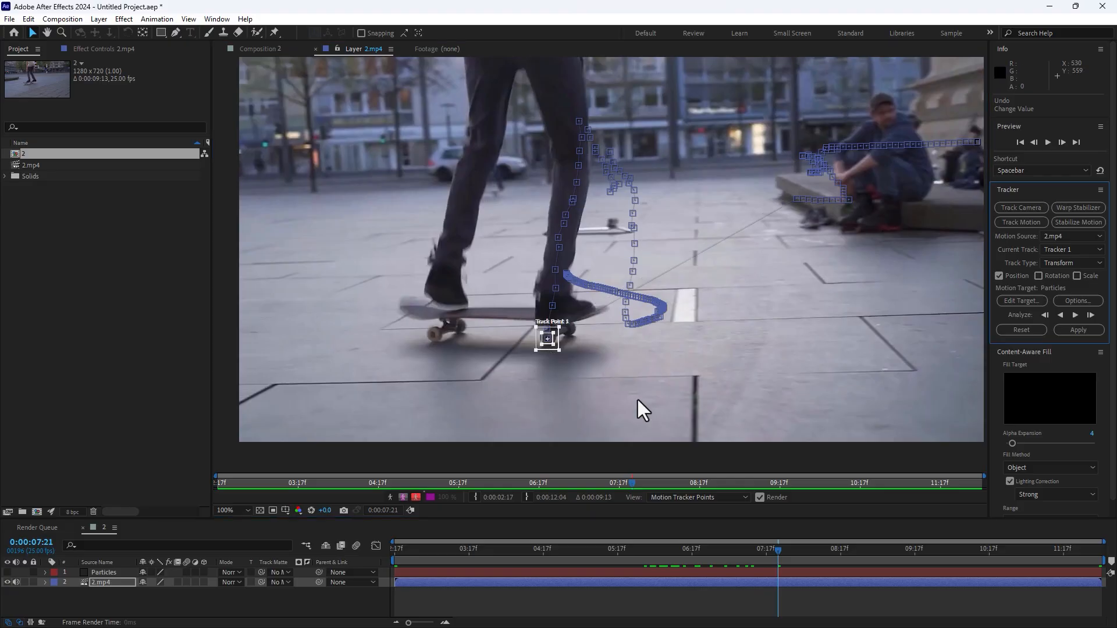
Analyze the track forward from 0:00:07:21 to the end of the clip and scrub through the footage to check it.
left_click(1075, 315)
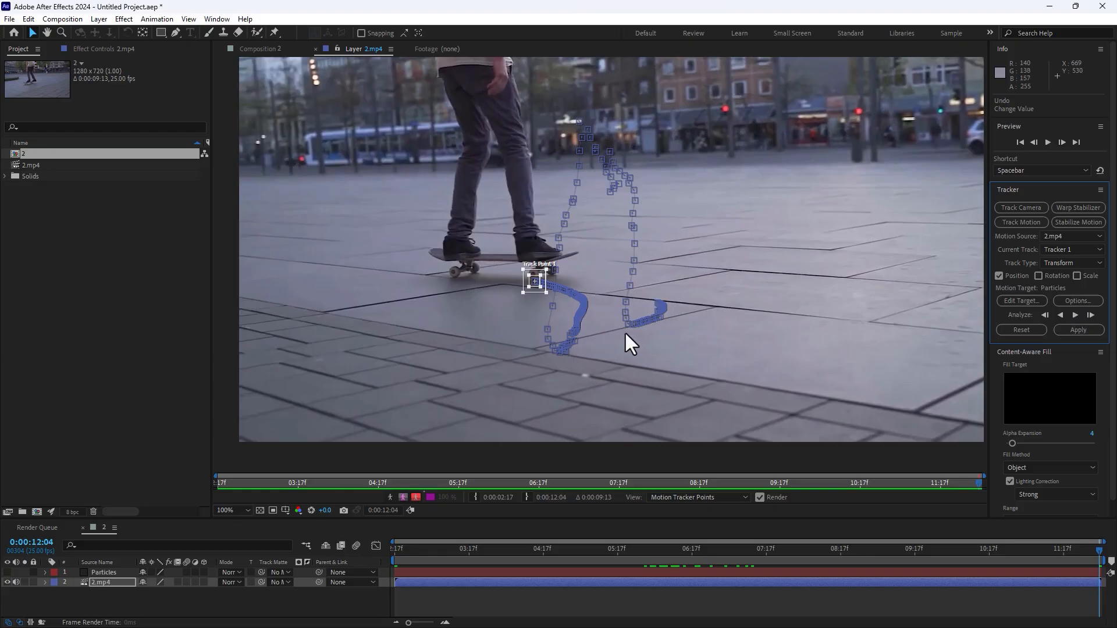
scroll(550, 282, "up", 3)
left_click_drag(582, 548, 846, 552)
scroll(764, 354, "down", 4)
left_click(797, 605)
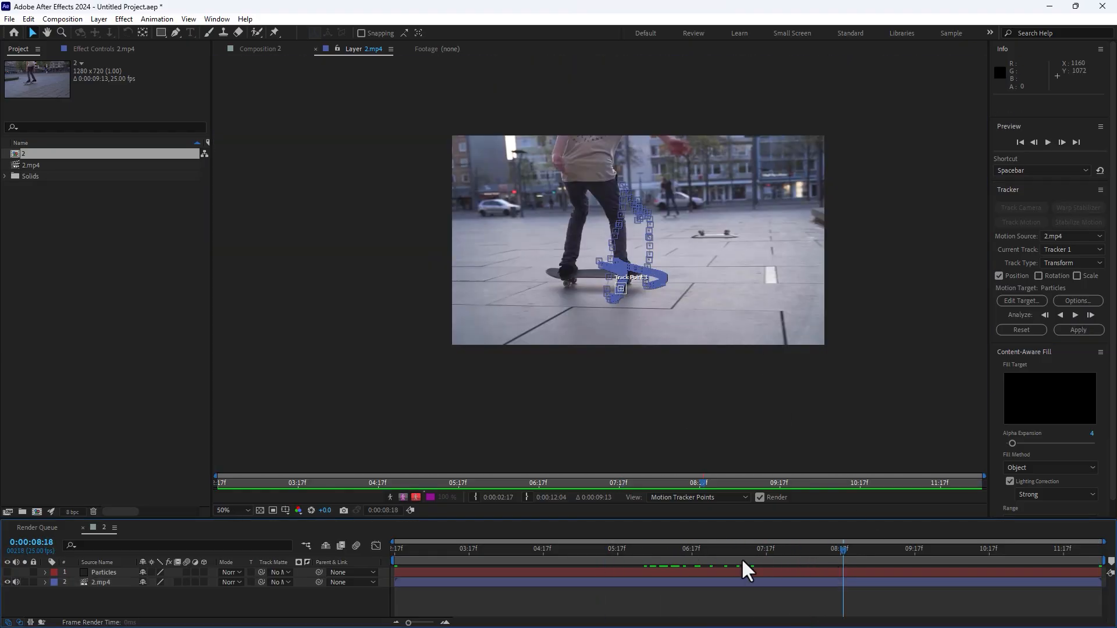
left_click_drag(741, 549, 797, 547)
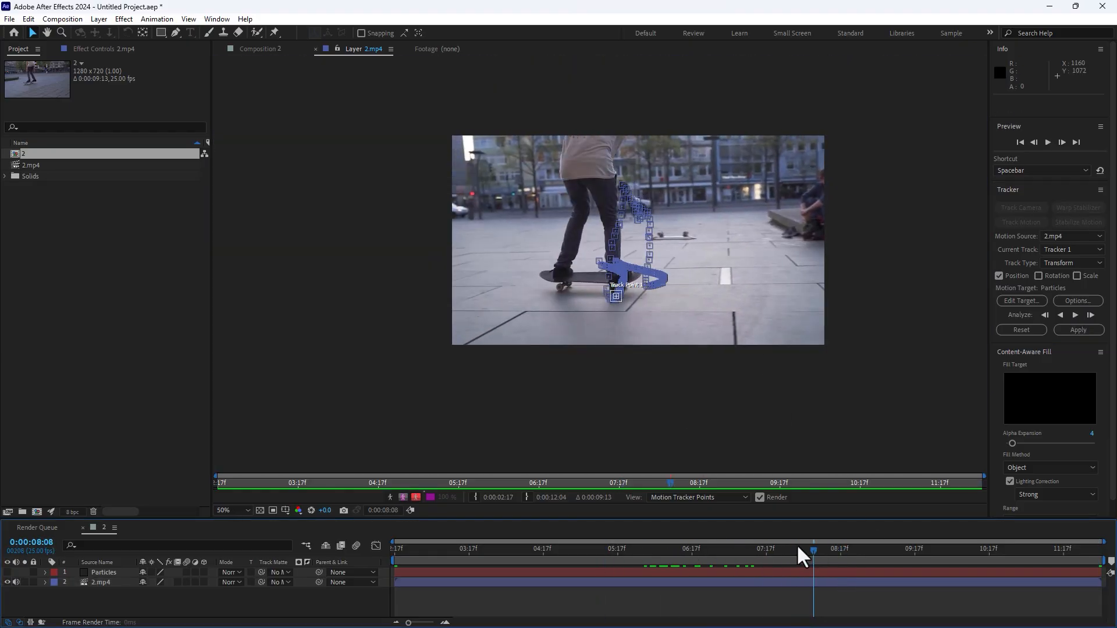
Apply the RG Trapcode Particular effect to the Particles layer and create a null for its emitter.
left_click(105, 573)
left_click(125, 20)
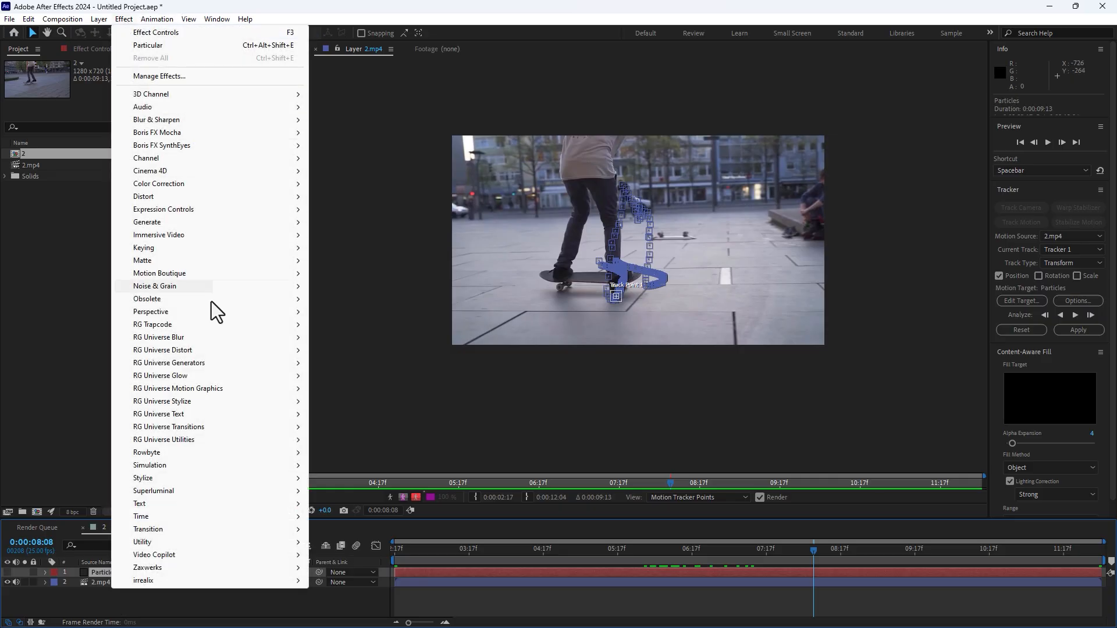
mouse_move(171, 324)
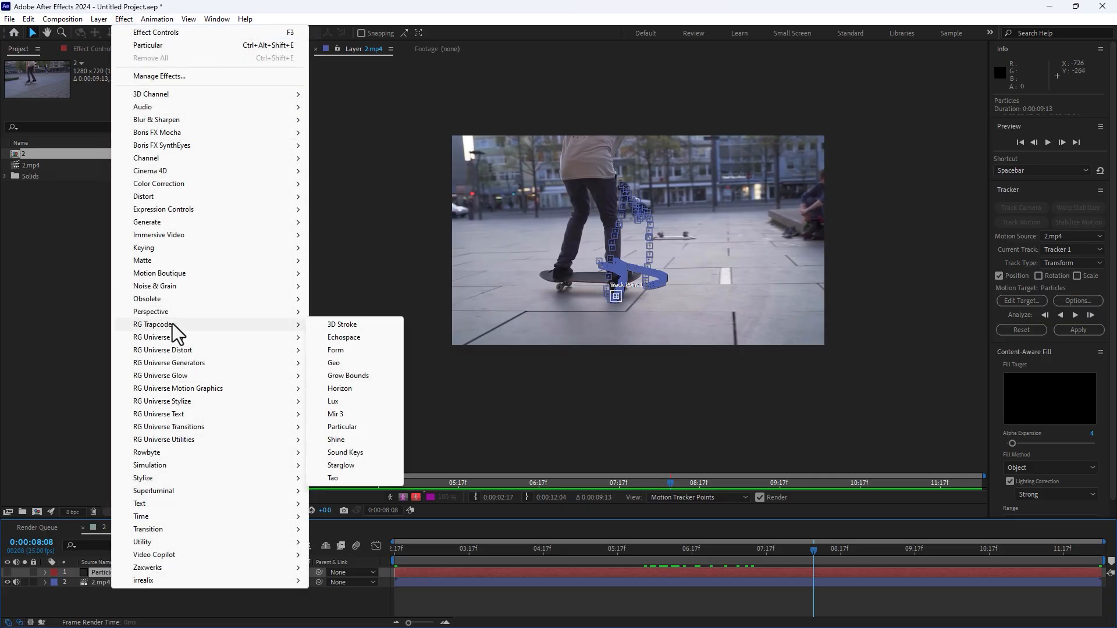
left_click(356, 427)
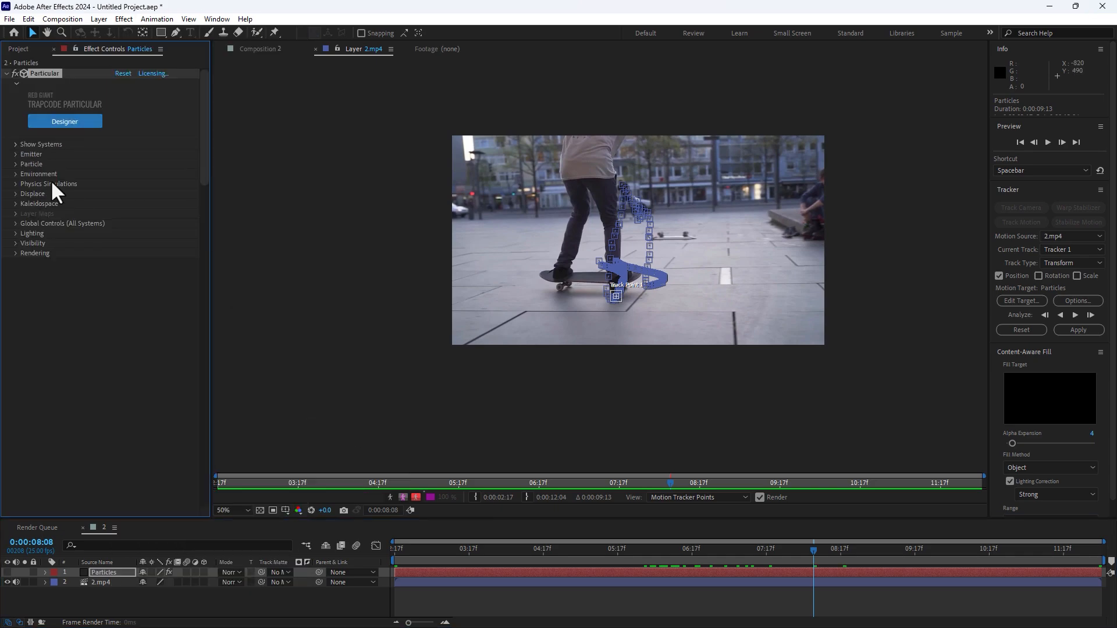
left_click(15, 155)
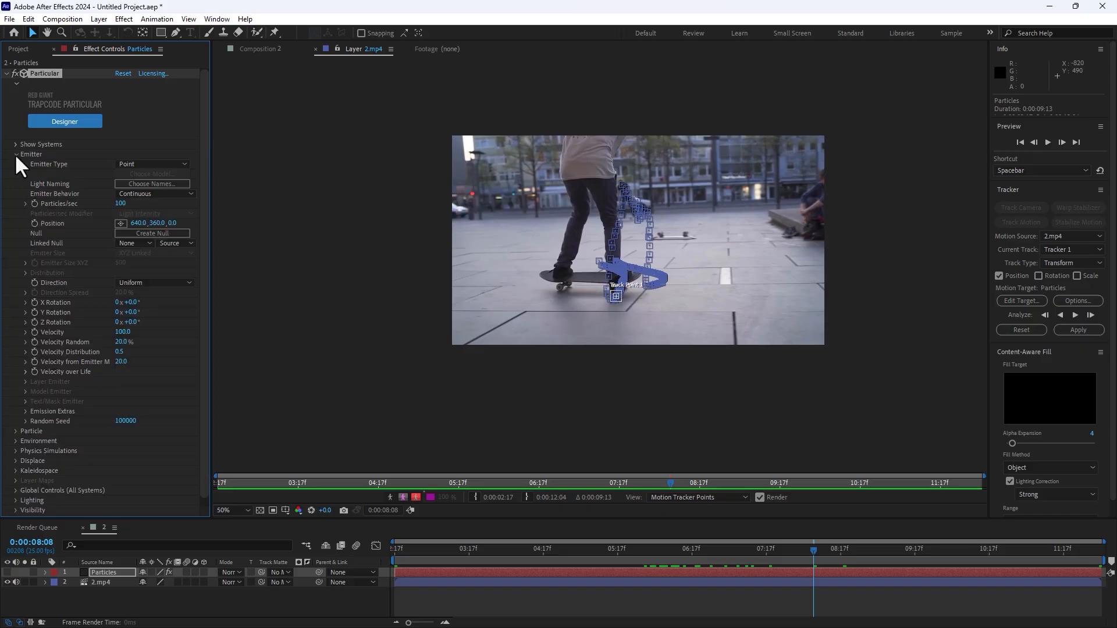
left_click(150, 232)
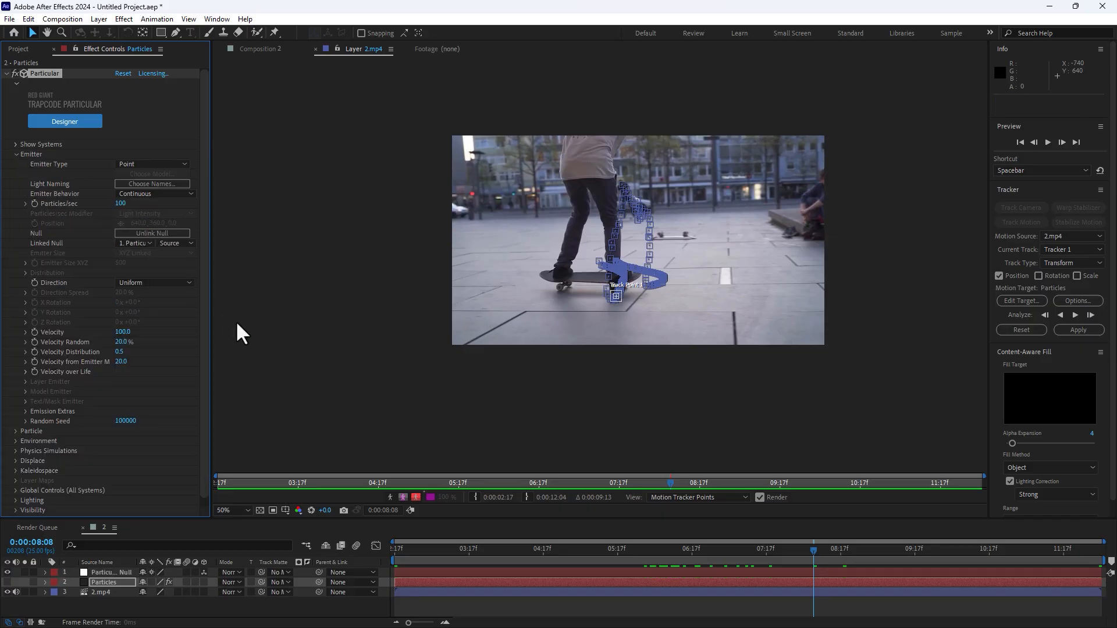
Set the tracker's motion target to the Particular emitter null layer and apply the tracking data in X and Y.
left_click(1027, 298)
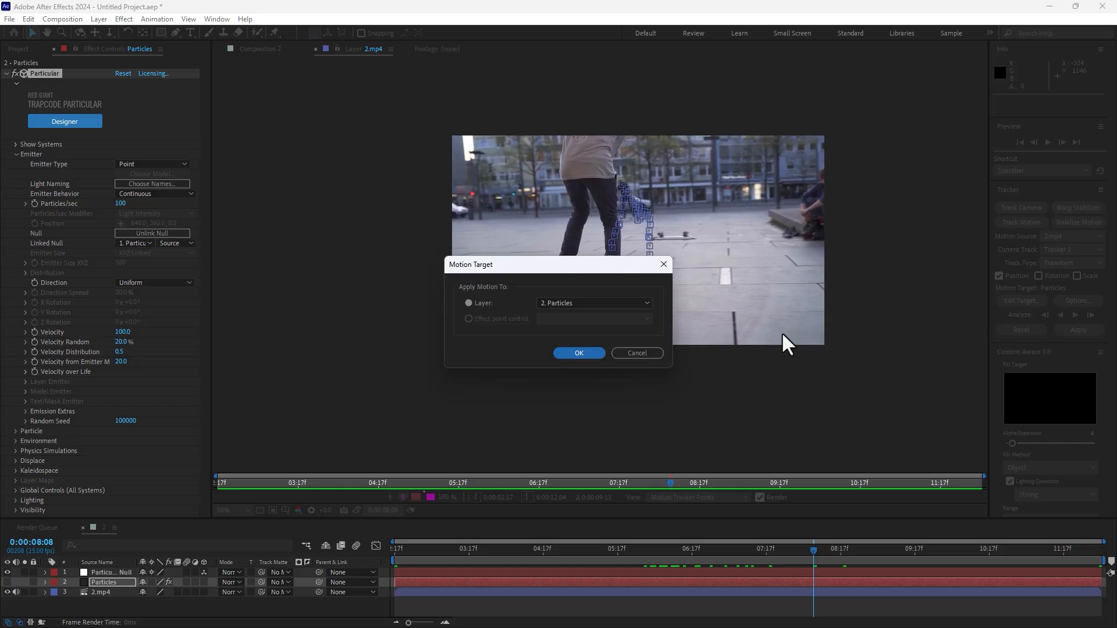
left_click(588, 303)
left_click(582, 315)
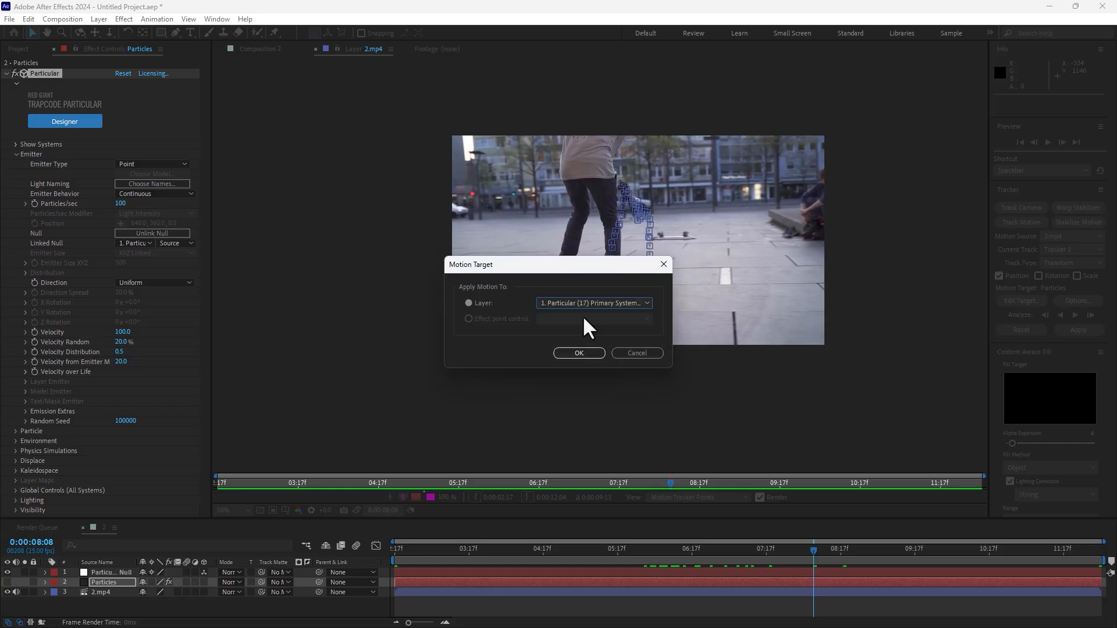
left_click(578, 349)
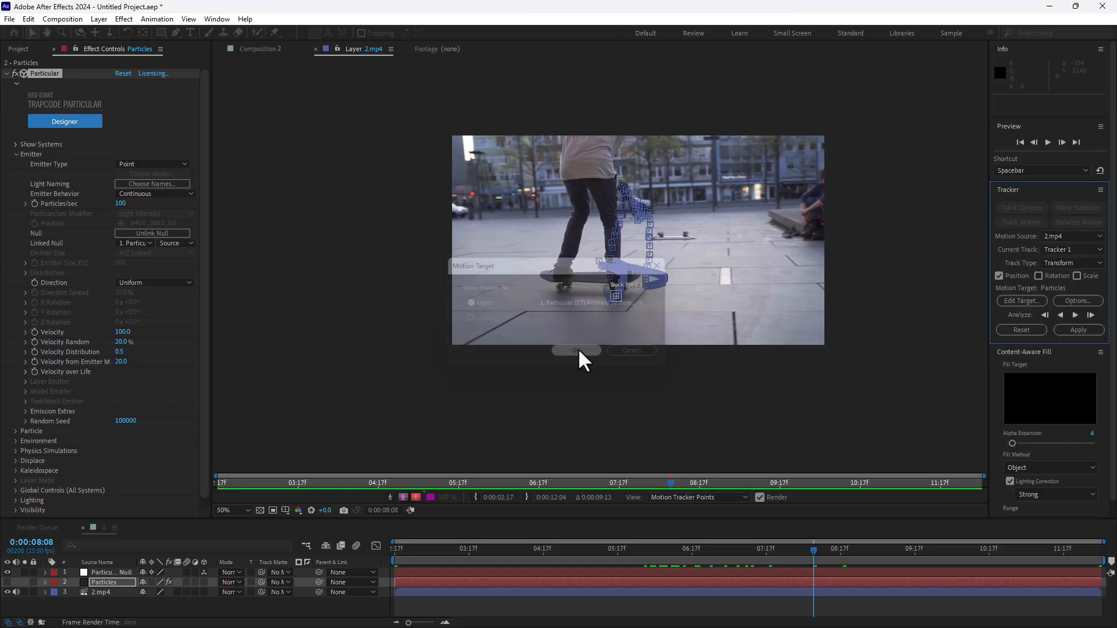
left_click(1077, 329)
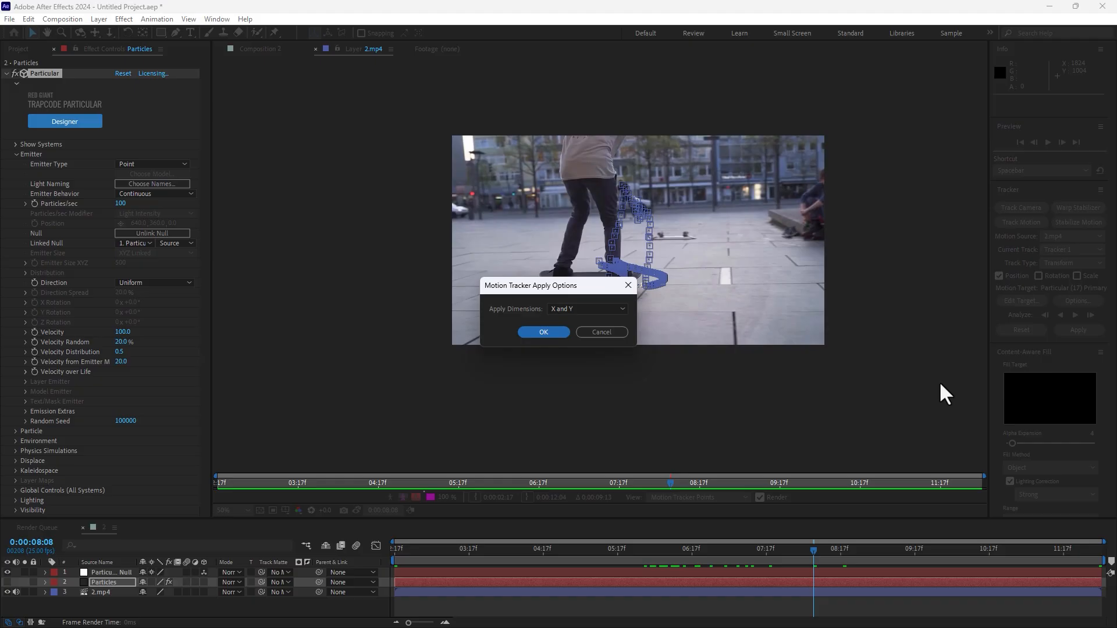
left_click(540, 334)
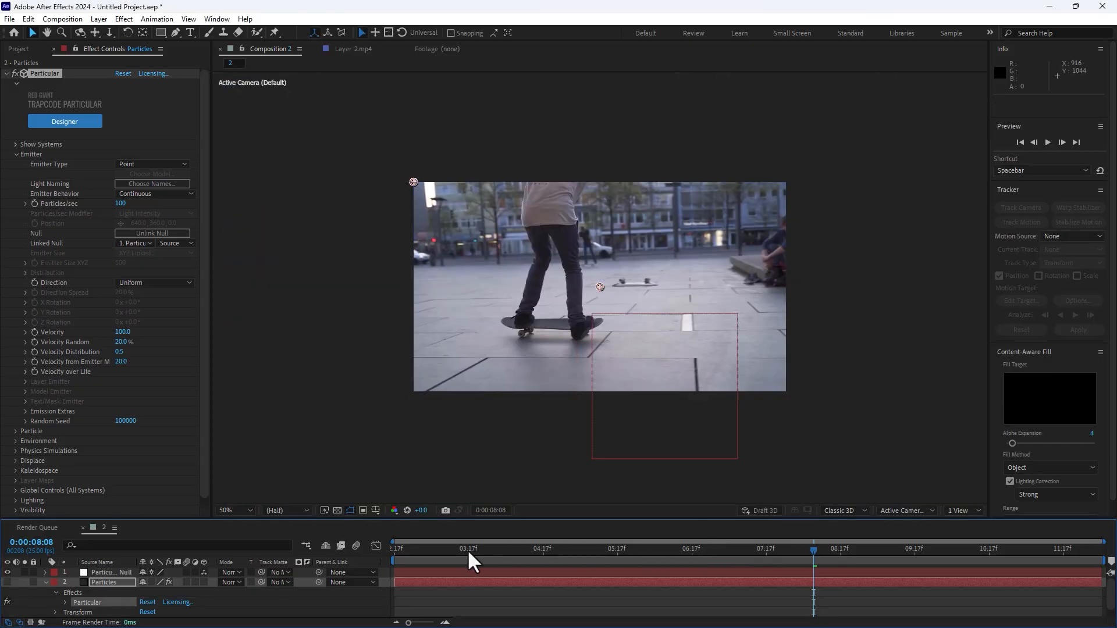
Scrub to 0:00:04:21 to check that the null follows the wheel, and turn on the Particles layer's visibility.
left_click(471, 549)
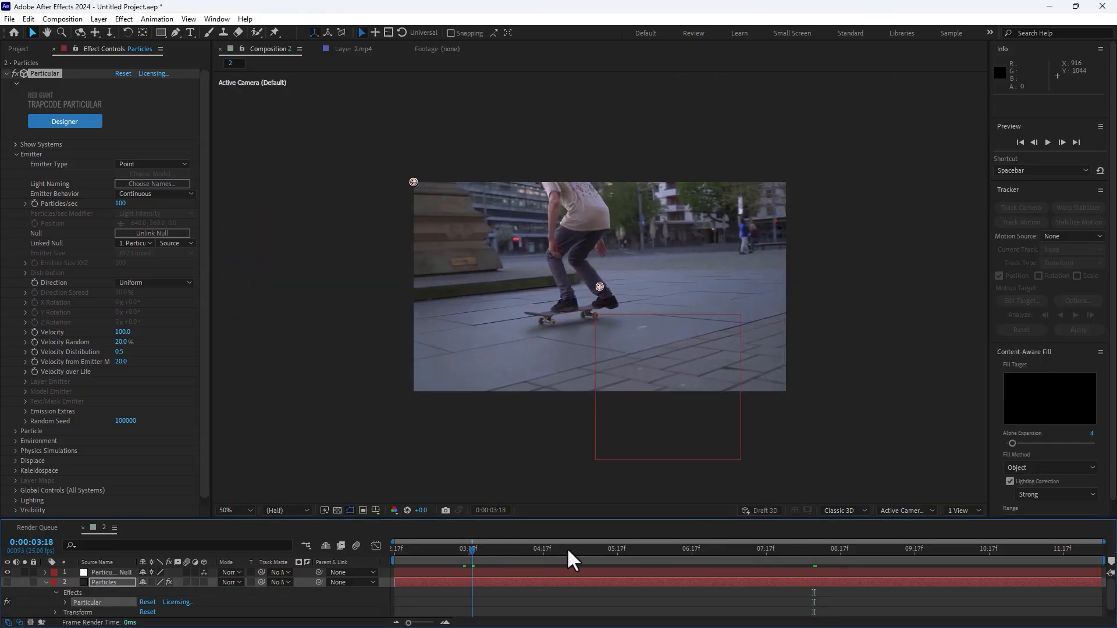
mouse_move(568, 550)
left_mouse_down()
mouse_move(744, 557)
mouse_move(556, 557)
left_mouse_up()
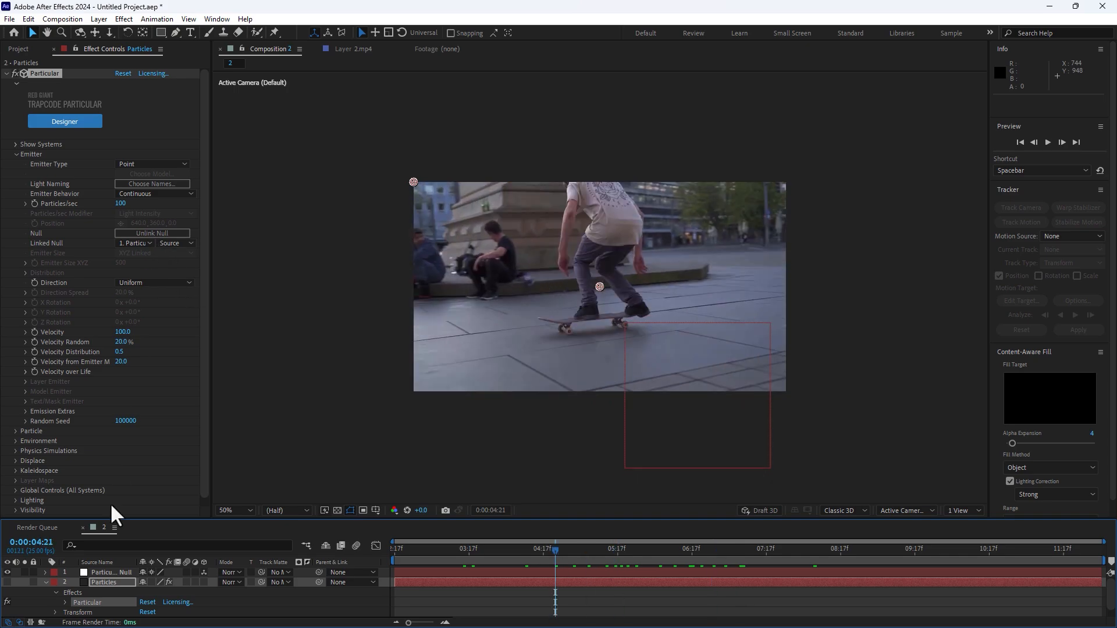
left_click(7, 581)
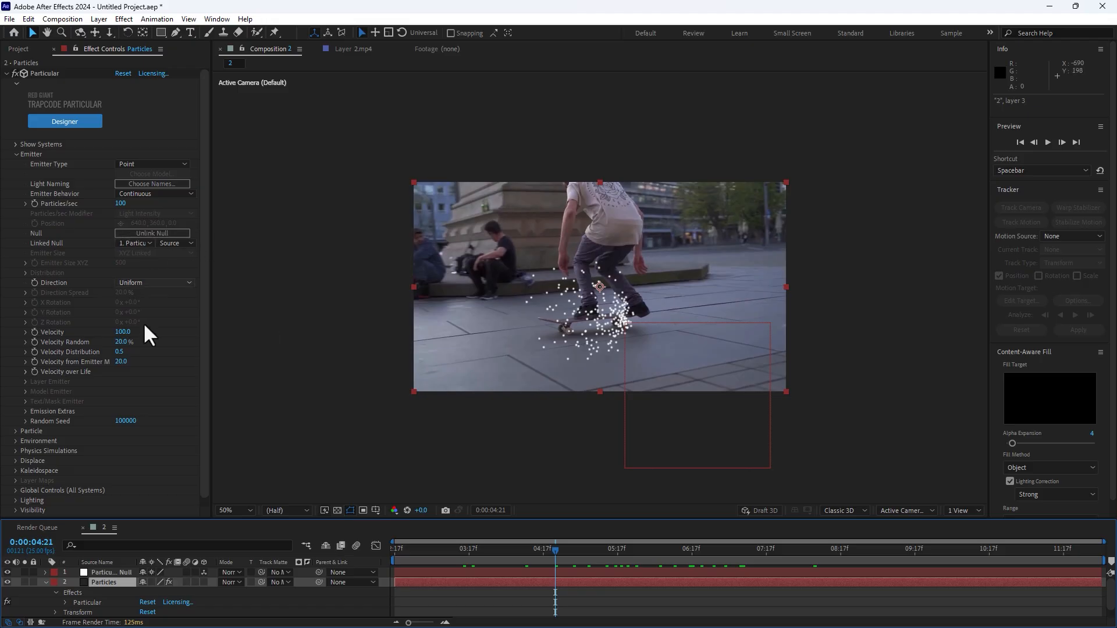
Set Particular's environment Wind X to 936 so the particles blow away behind the skateboard.
left_click(15, 441)
left_click_drag(122, 460, 238, 467)
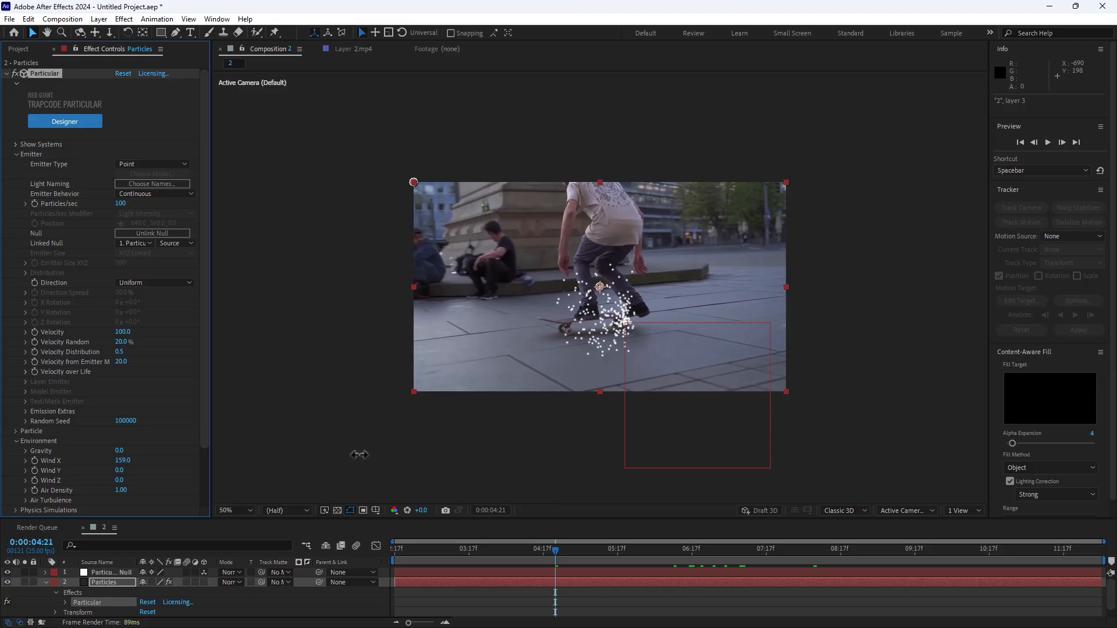
left_click_drag(359, 455, 498, 430)
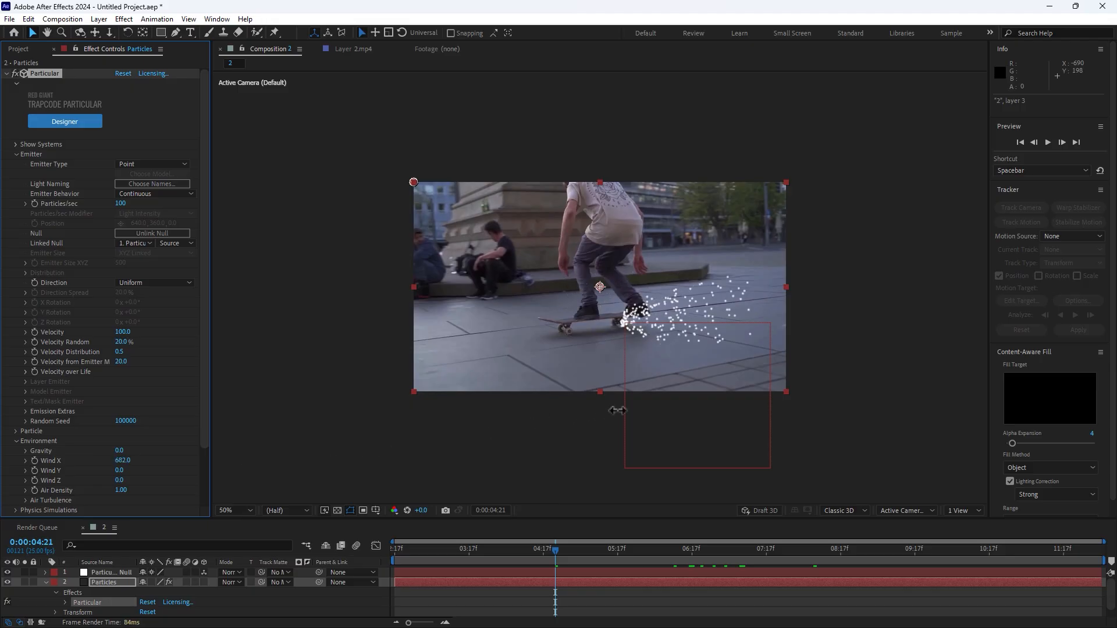
left_click_drag(617, 411, 642, 406)
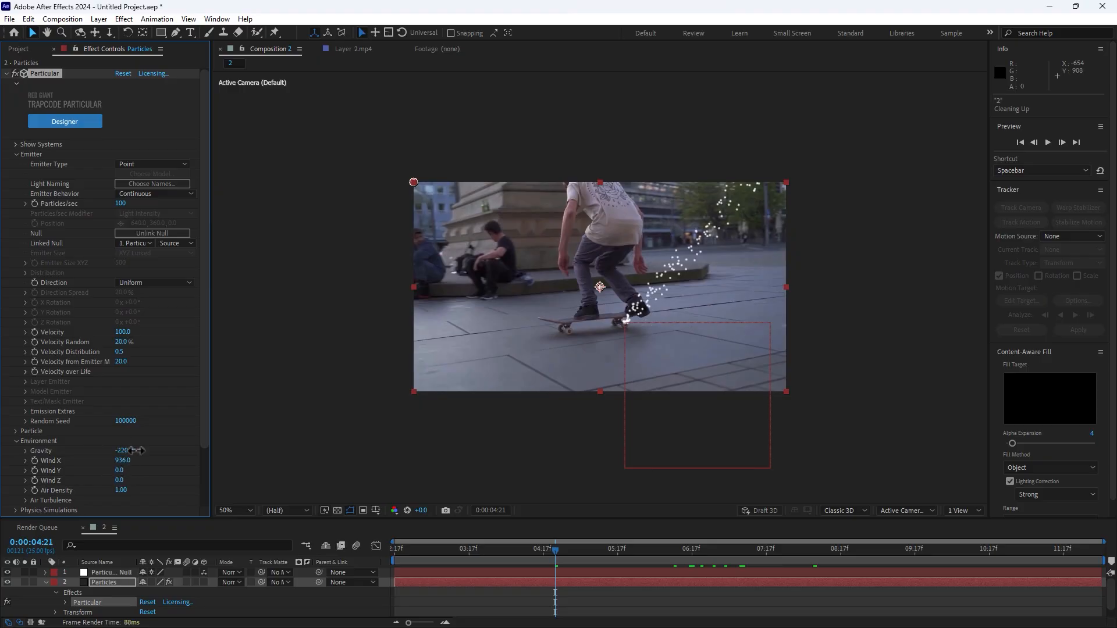
Try different Gravity strengths and settle on -50, and raise the emitter's Particles/sec to 10000.
left_click_drag(136, 451, 137, 450)
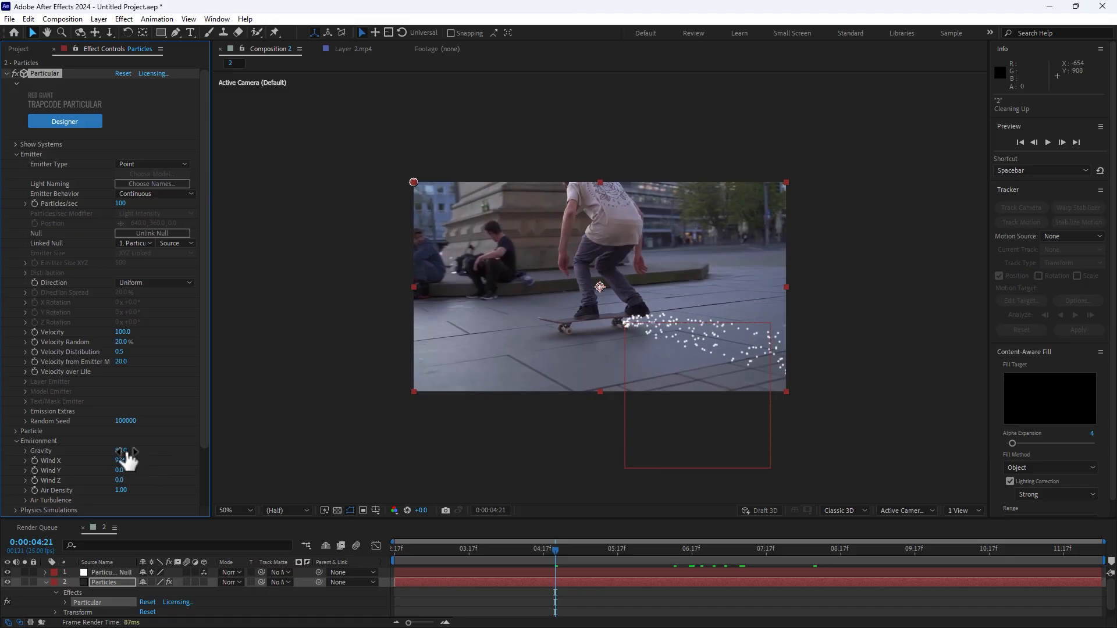
left_click(125, 451)
type("-50")
key("Return")
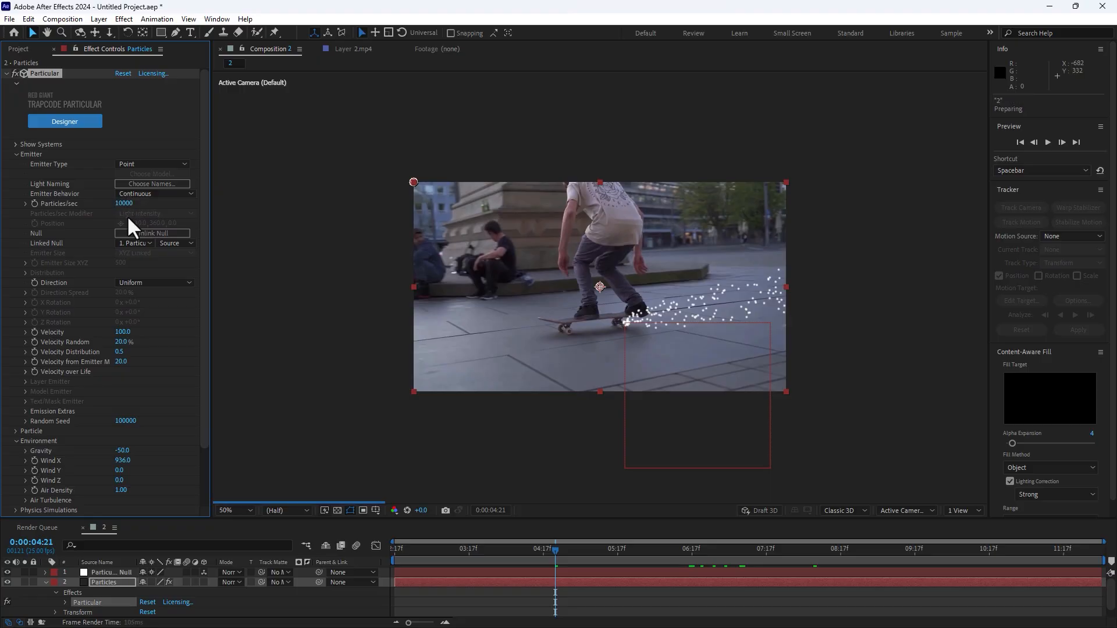
Set the emitter's Velocity, Velocity Random, Velocity Distribution and Velocity from Emitter Motion to 0.
left_click_drag(123, 330, 124, 330)
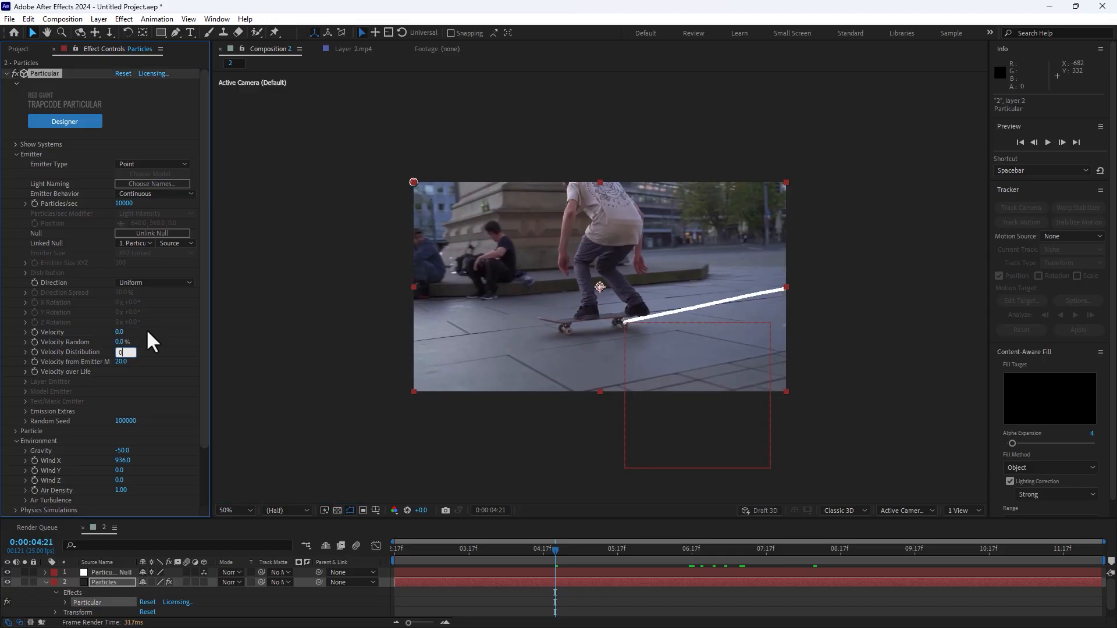
key("Tab")
type("0")
Change the particle type to Streaklet and set the particle size to 51.
left_click(15, 431)
left_click(160, 293)
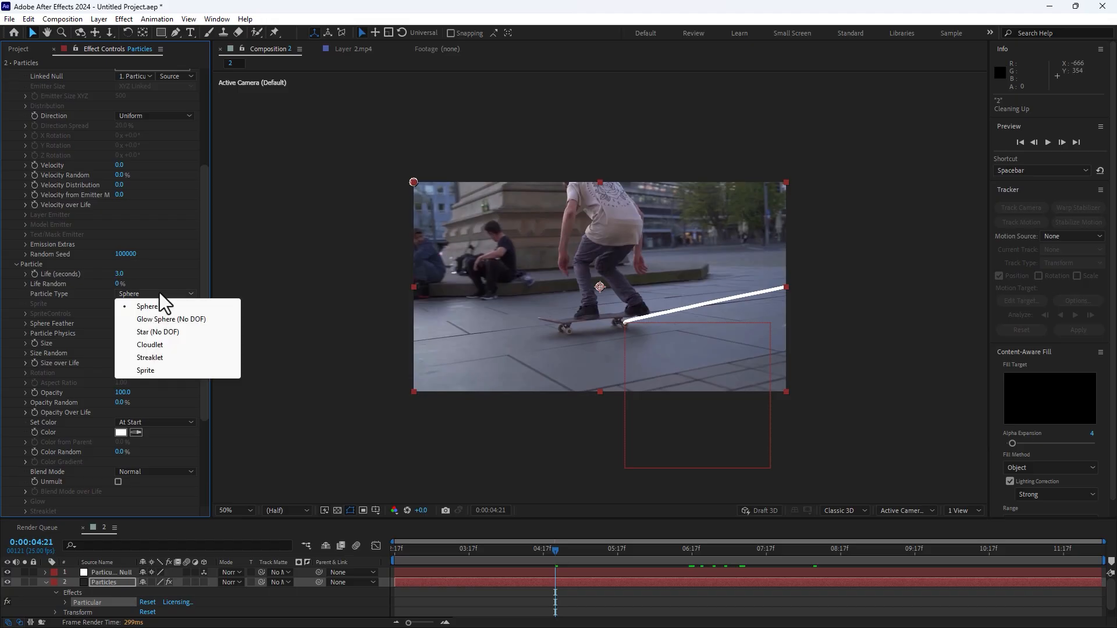
left_click(173, 356)
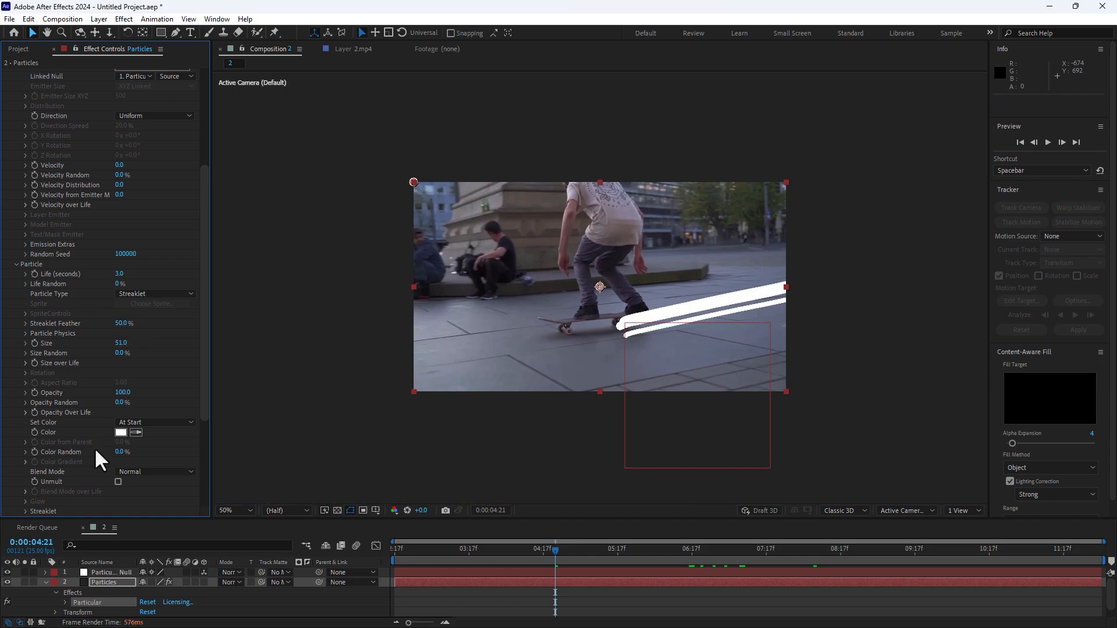
Apply the Center Peak curve preset to the particles' Opacity over Life.
left_click(25, 412)
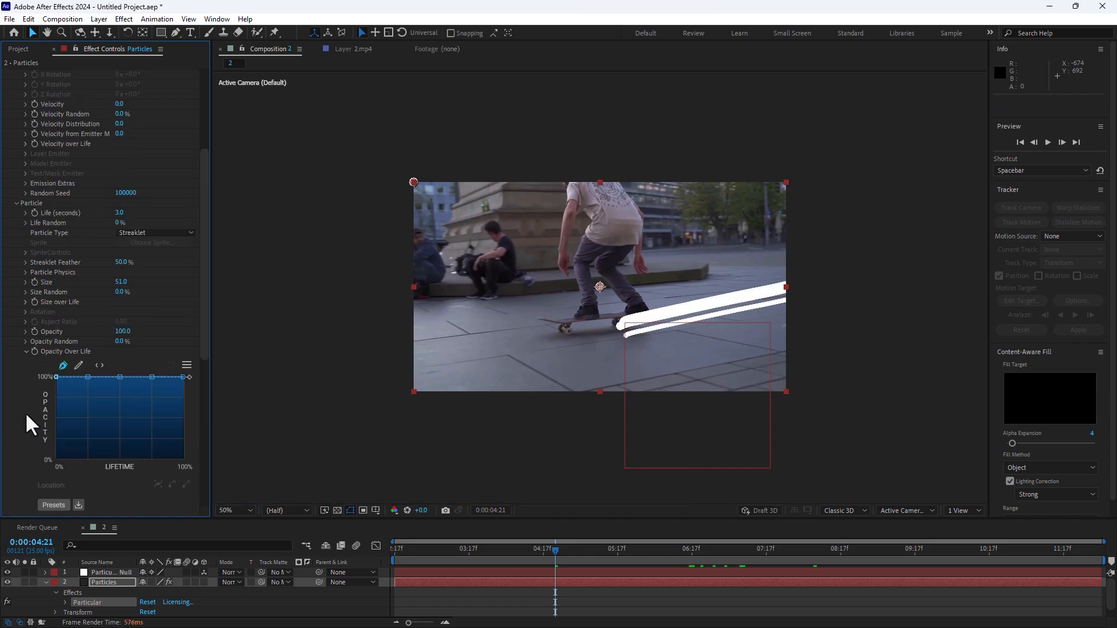
scroll(99, 435, "down", 3)
left_click(52, 505)
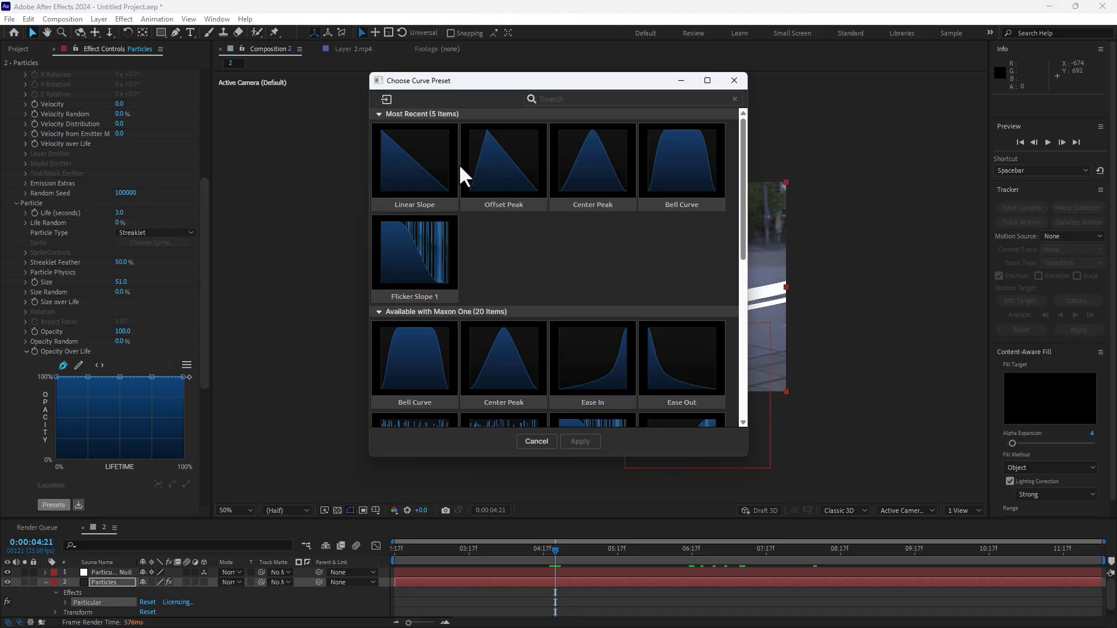
left_click(484, 337)
left_click(582, 441)
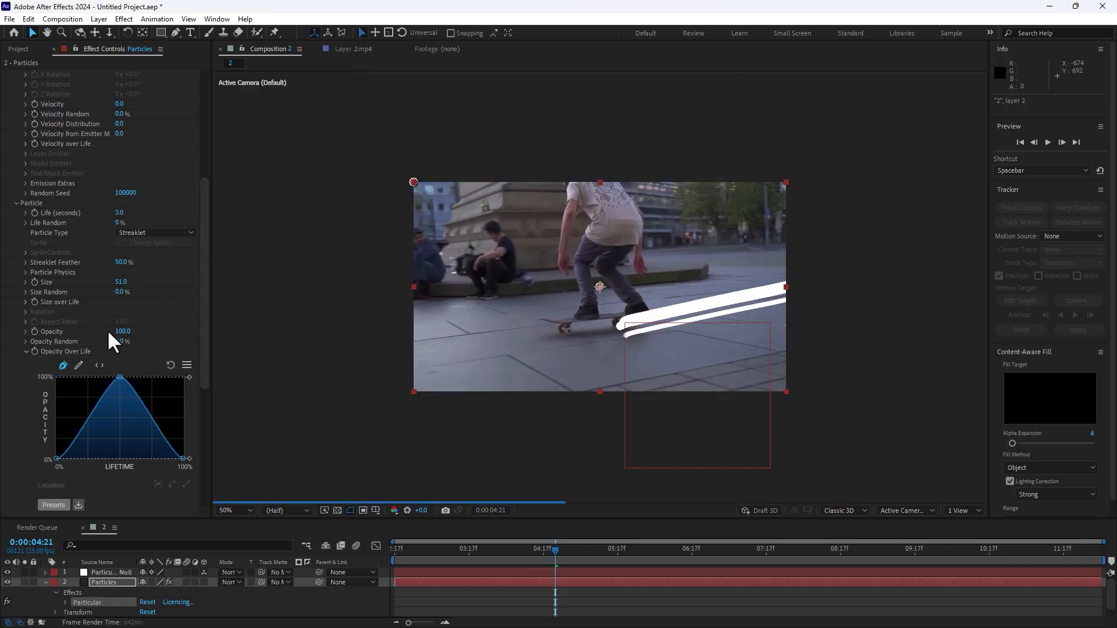
Apply the Center Peak curve preset to the particles' Size over Life.
left_click(26, 302)
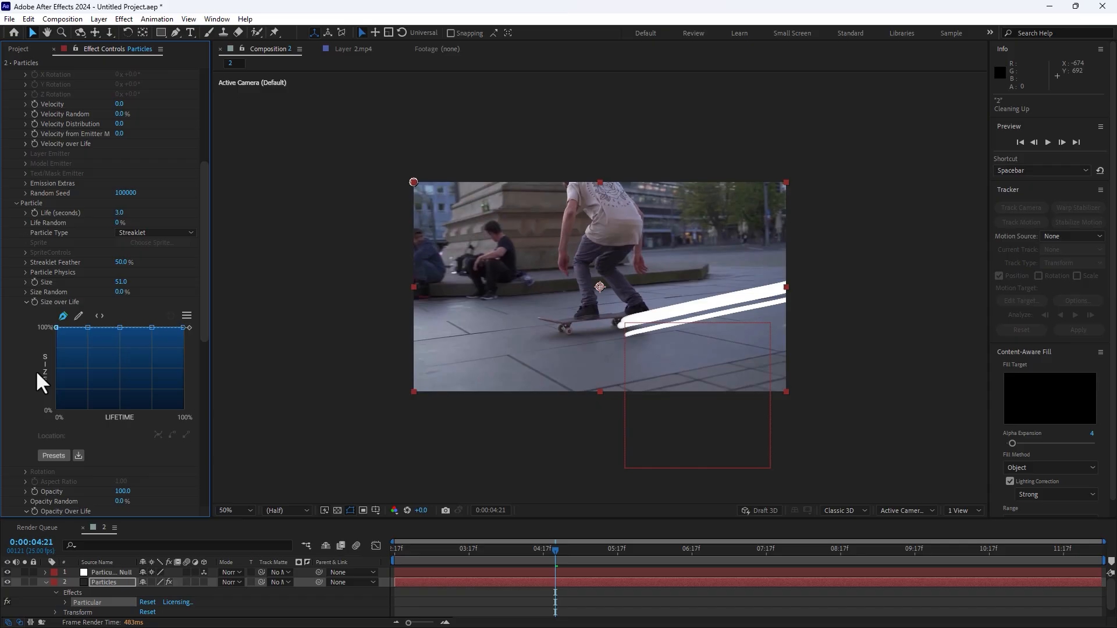
left_click(53, 455)
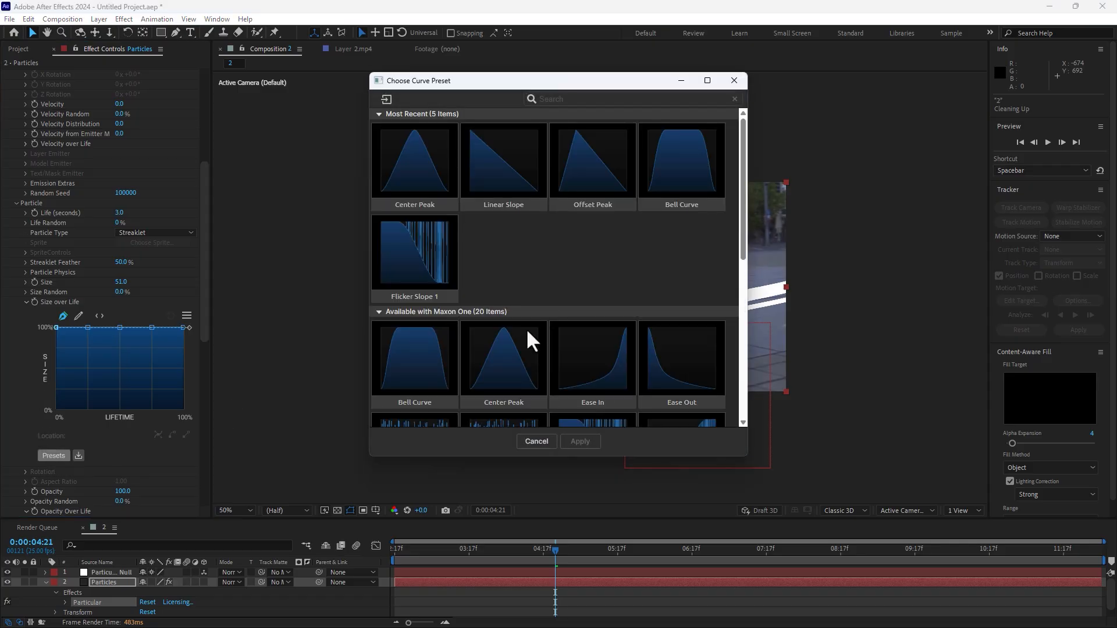
left_click(530, 344)
left_click(579, 442)
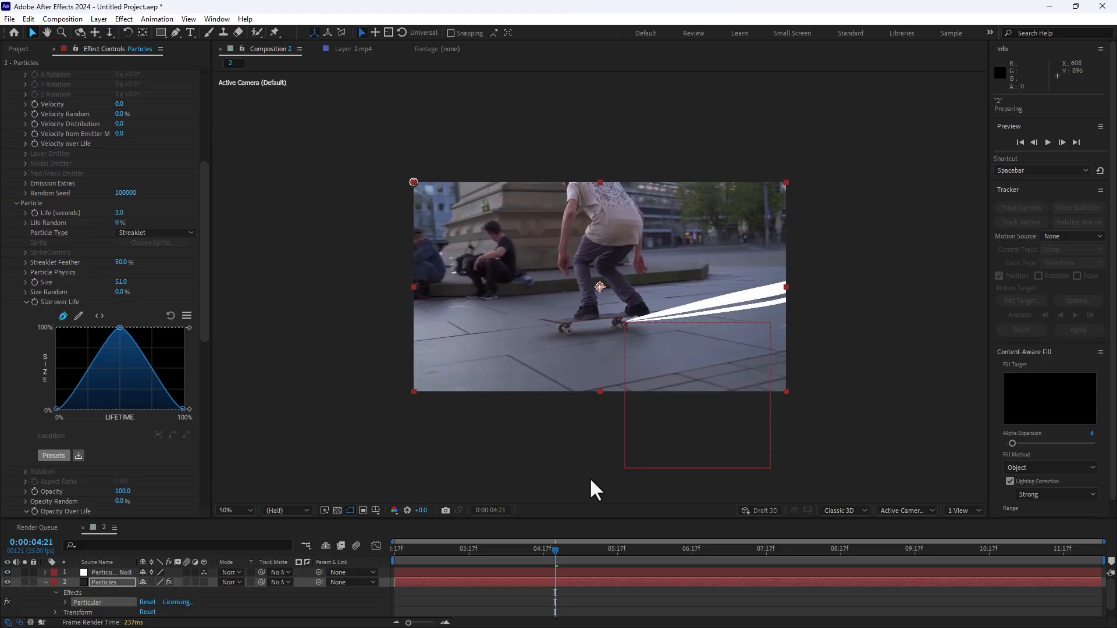
Preview the streak animation from the start of the visible timeline, and scrub through it to 0:00:05:14.
left_click_drag(457, 548, 359, 546)
key("space")
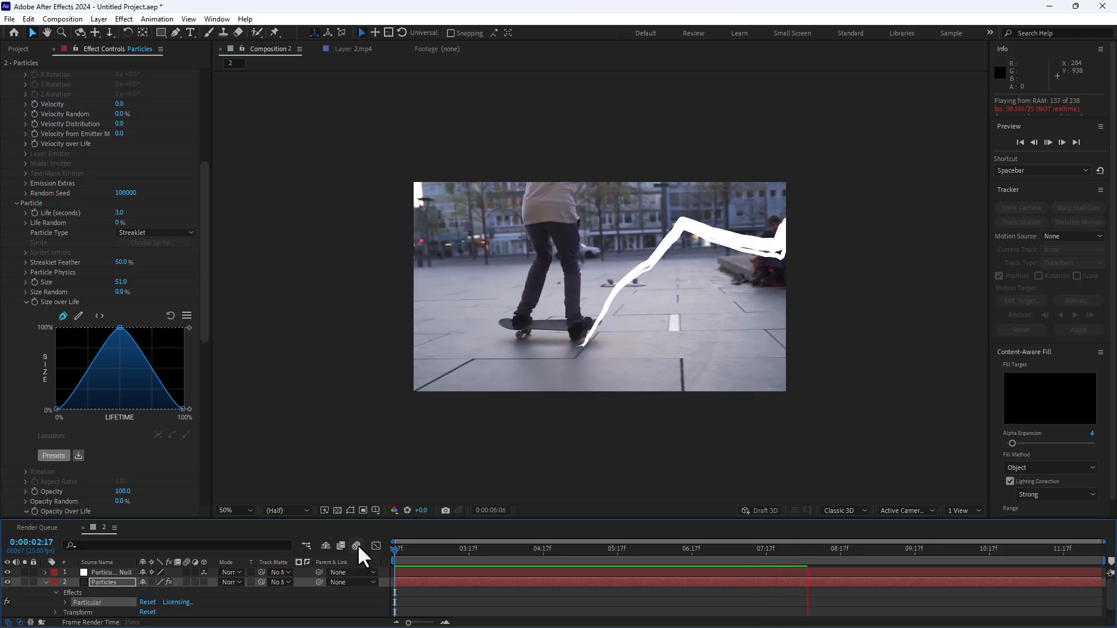
key("space")
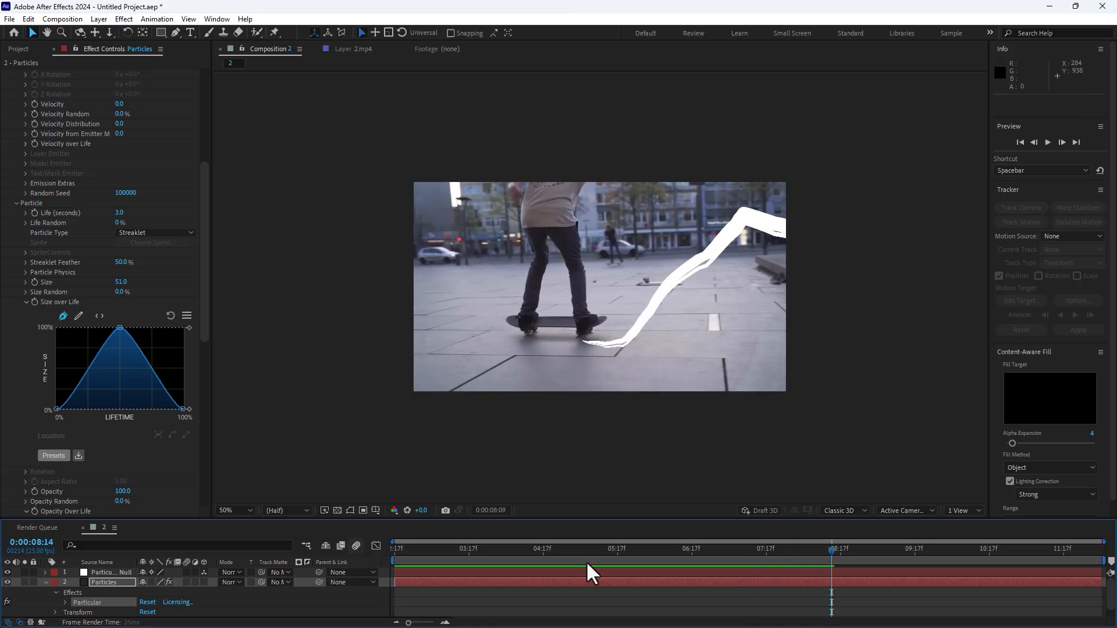
left_click_drag(626, 550, 771, 550)
left_click(608, 550)
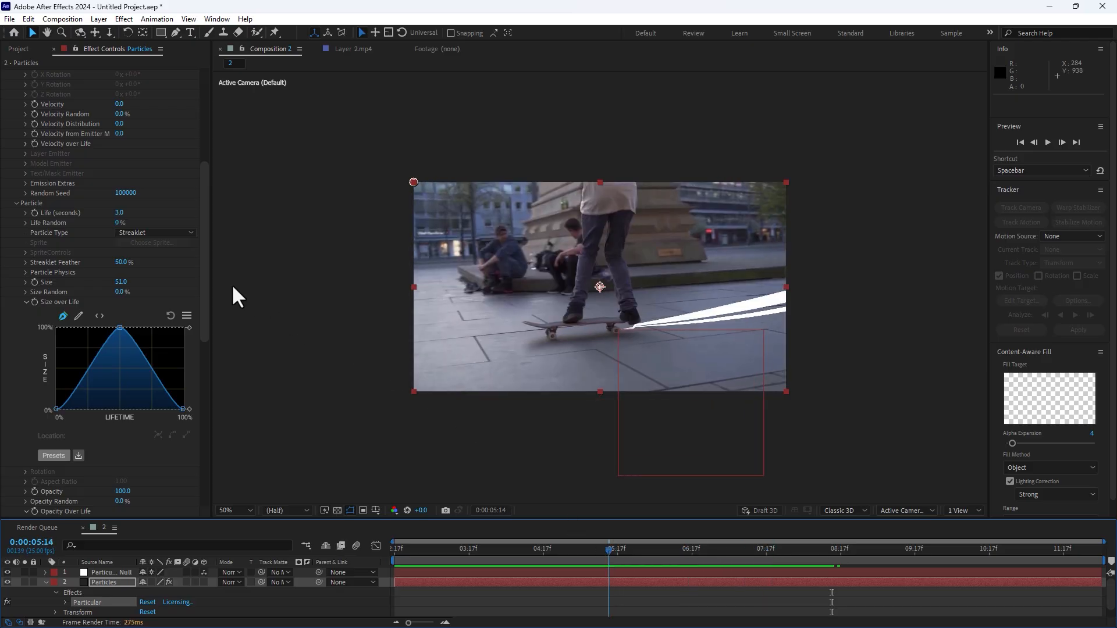
Set the Particular particle color to bright sky blue (00C6FF).
scroll(209, 403, "down", 10)
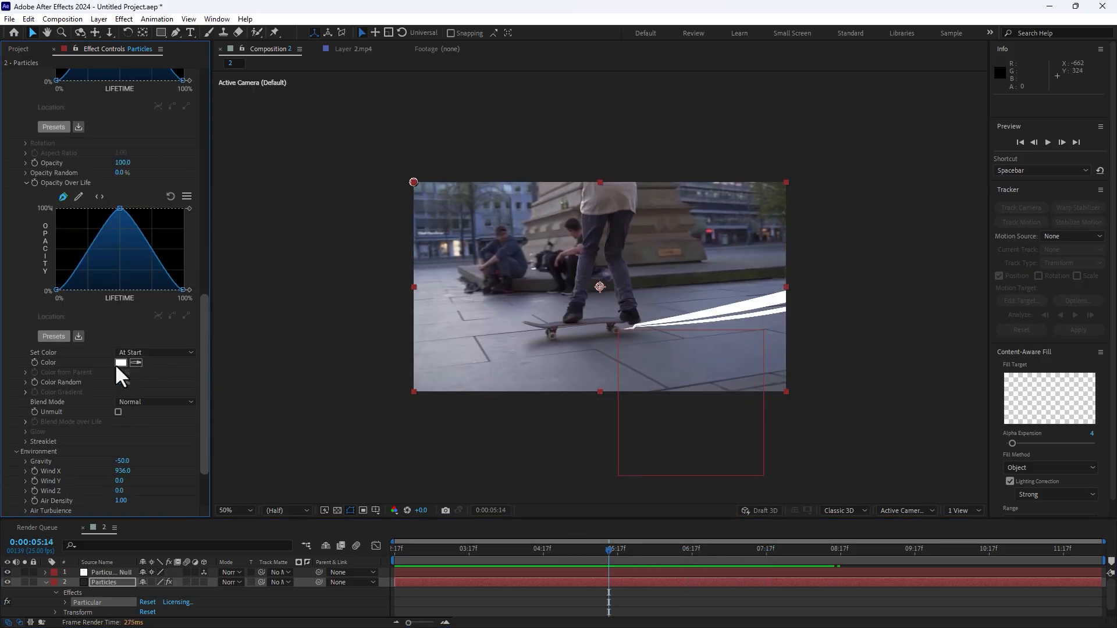
left_click(120, 363)
left_click(677, 405)
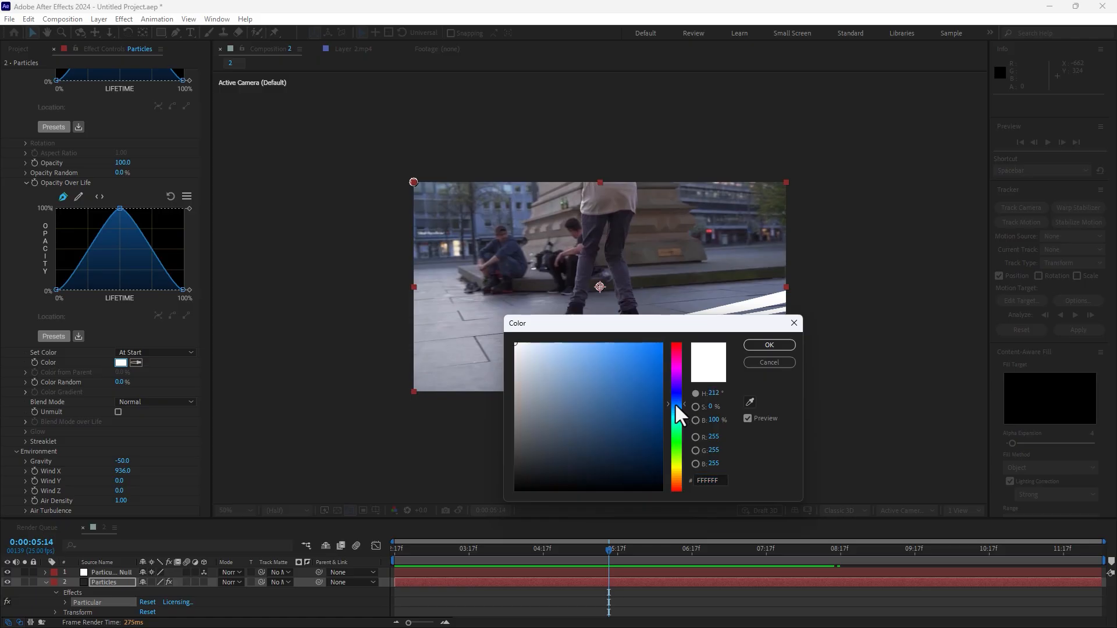
left_click(642, 371)
left_click(661, 343)
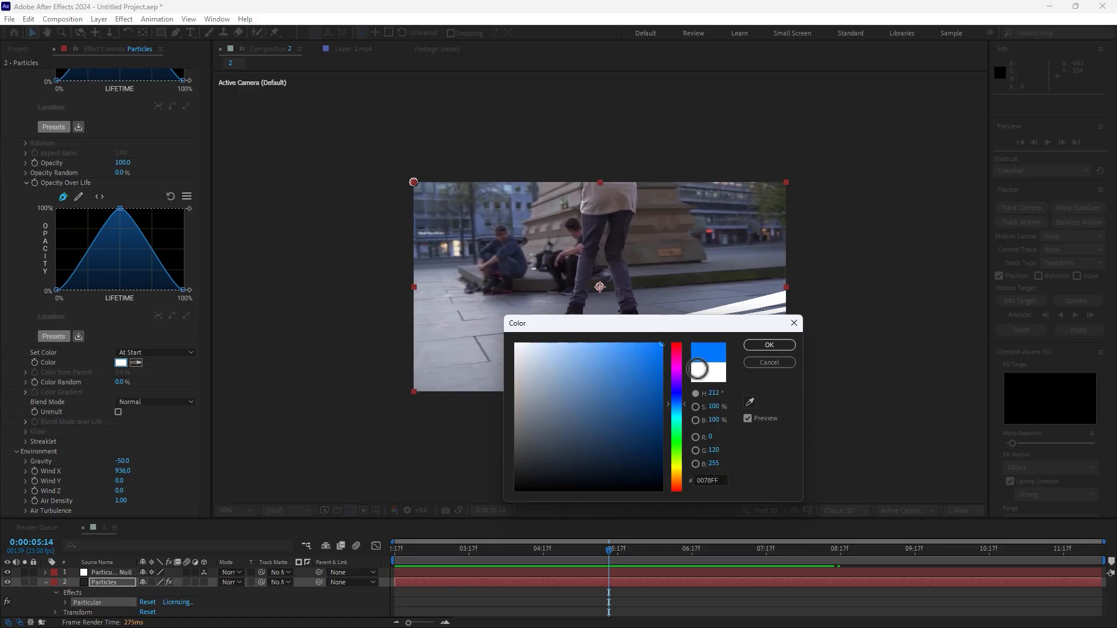
left_click(677, 412)
left_click(773, 347)
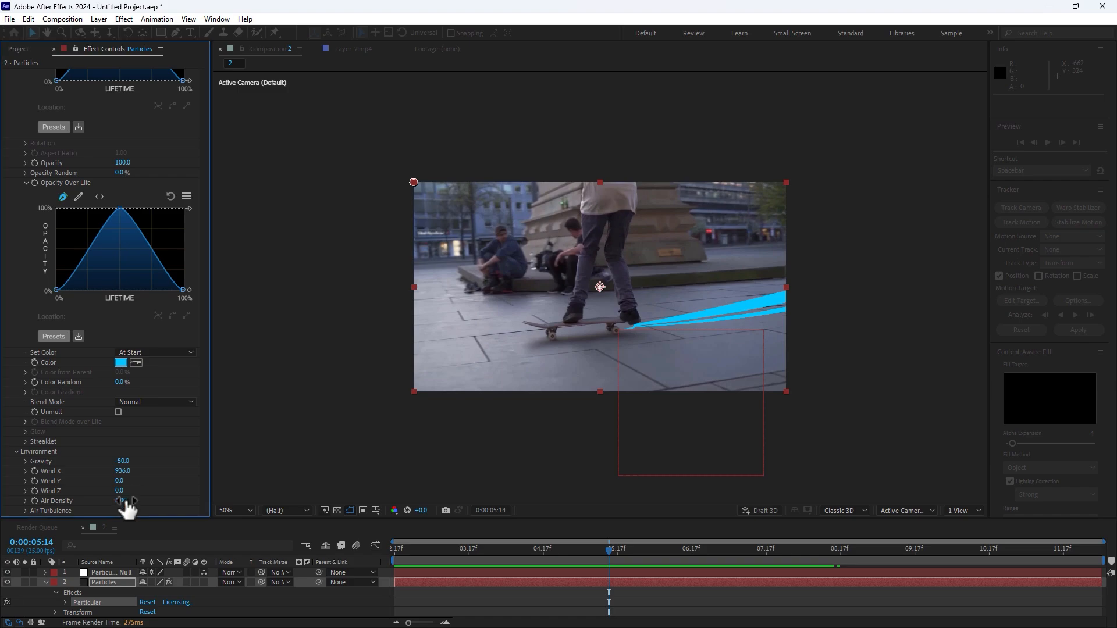
Lower the particle Opacity to 2 and scrub back to 0:00:03:13 to check the streak.
left_click(126, 164)
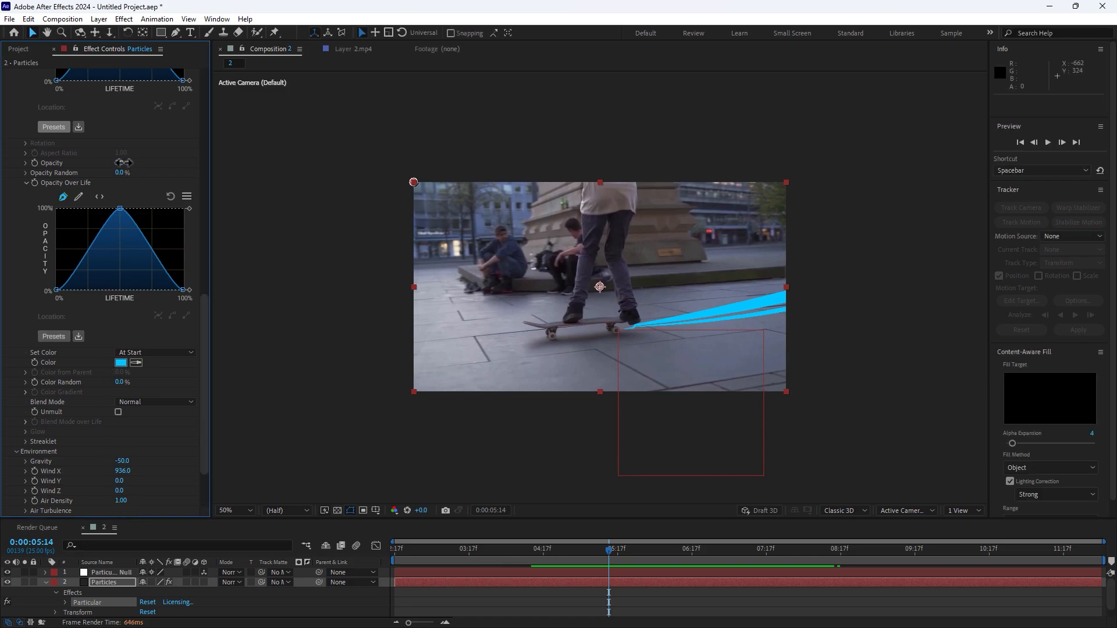
type("2")
key("Return")
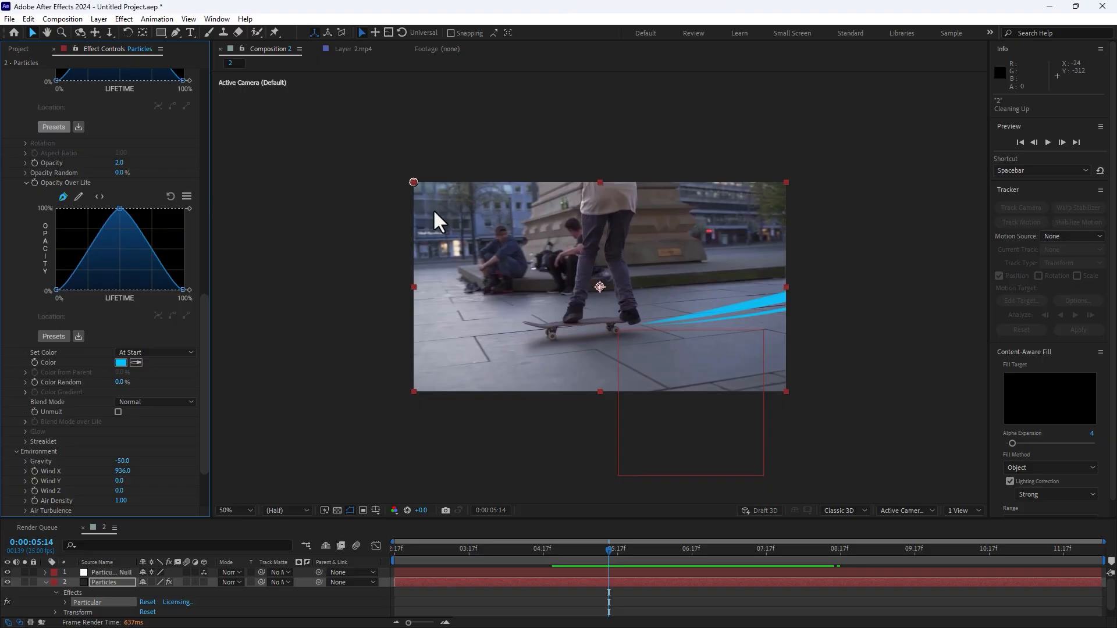
left_click_drag(493, 550, 453, 550)
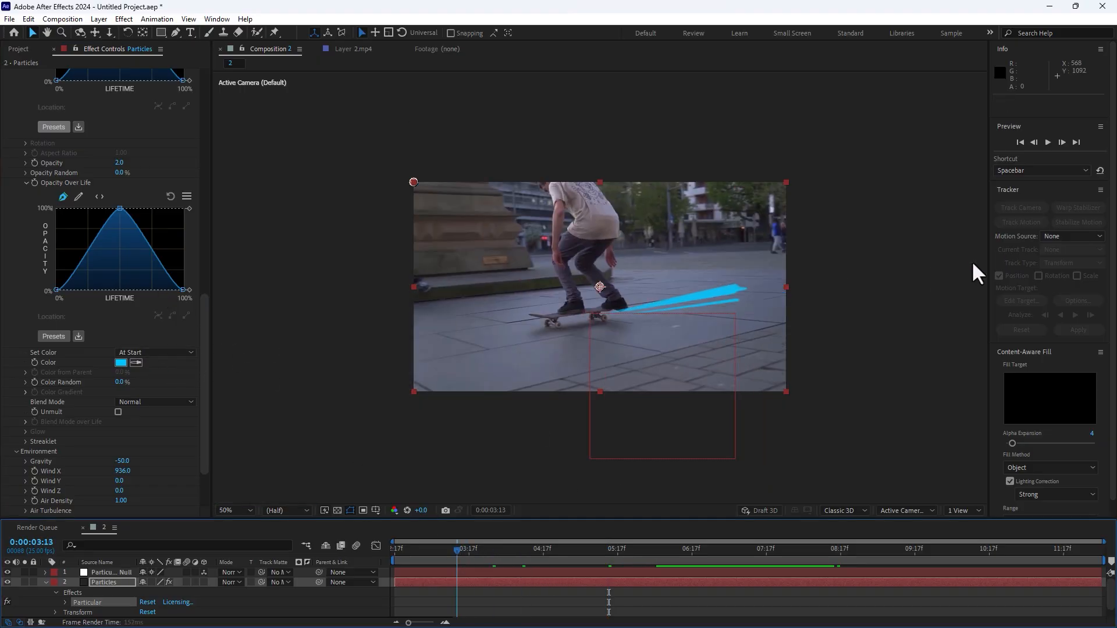
Switch to a workspace layout that includes the Effects & Presets library.
scroll(1085, 203, "down", 1)
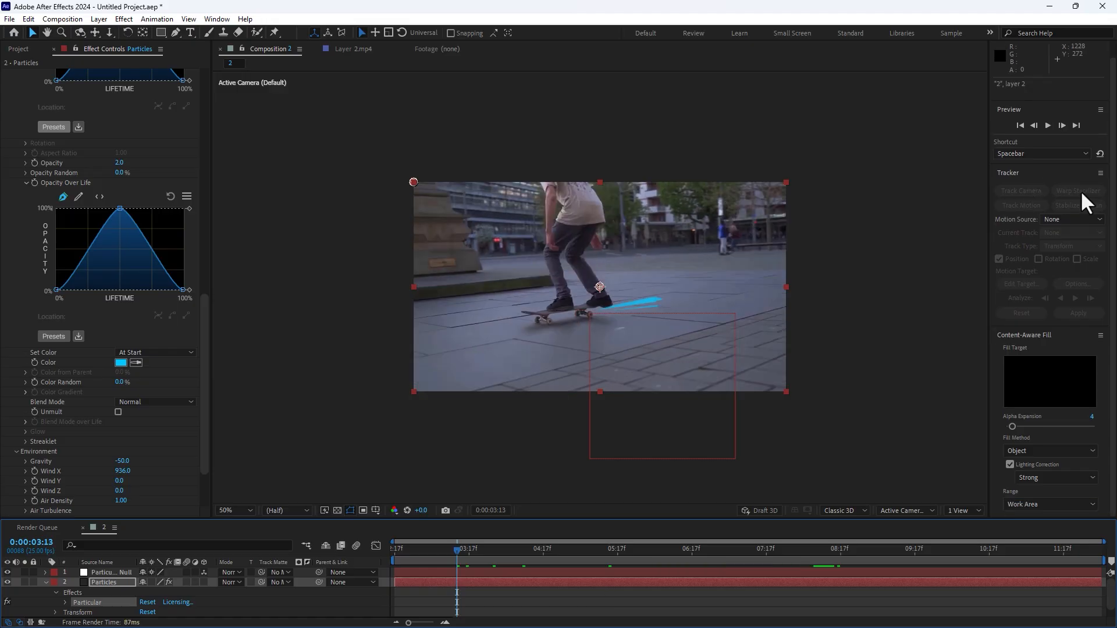
left_click(989, 32)
left_click(1012, 92)
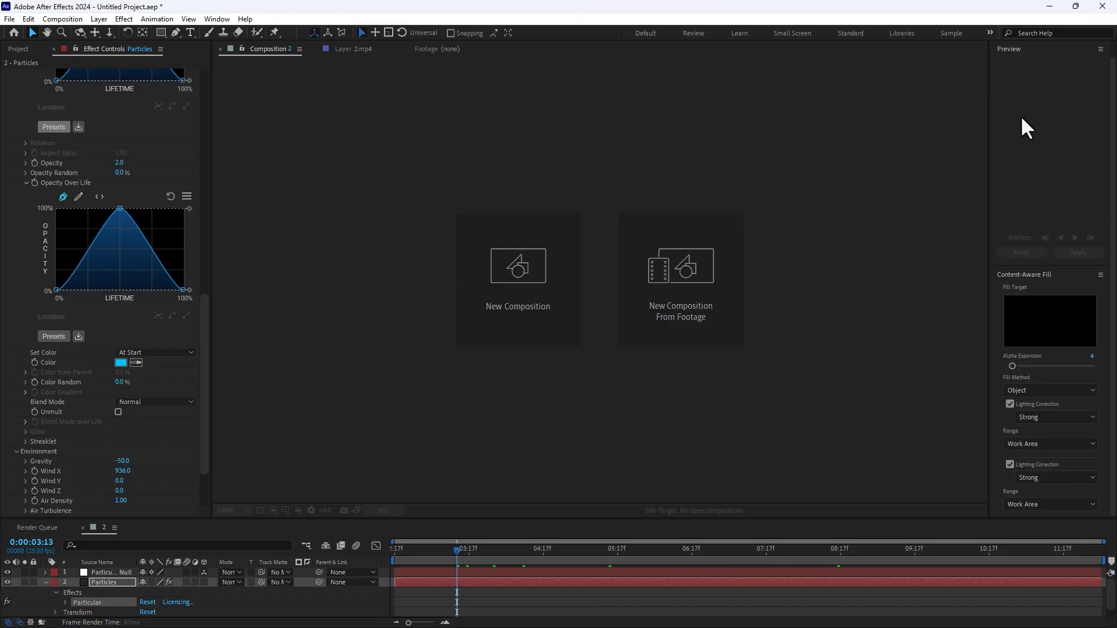
Find the Stylize Glow effect, apply it to the Particles layer and increase its Glow Radius.
left_click(1061, 295)
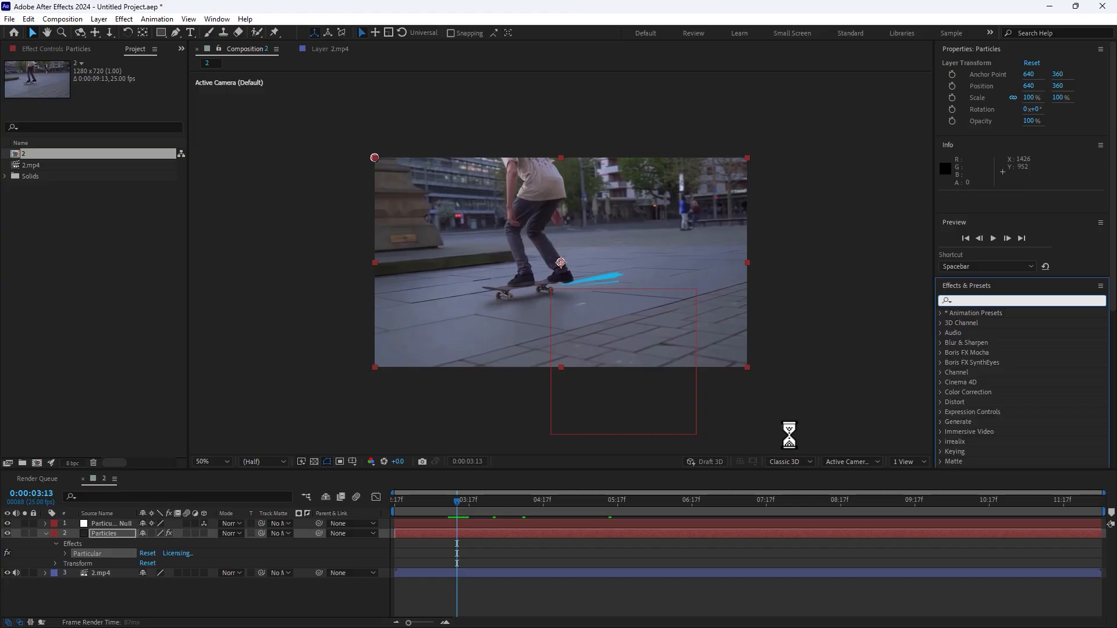
type("glow")
double_click(984, 432)
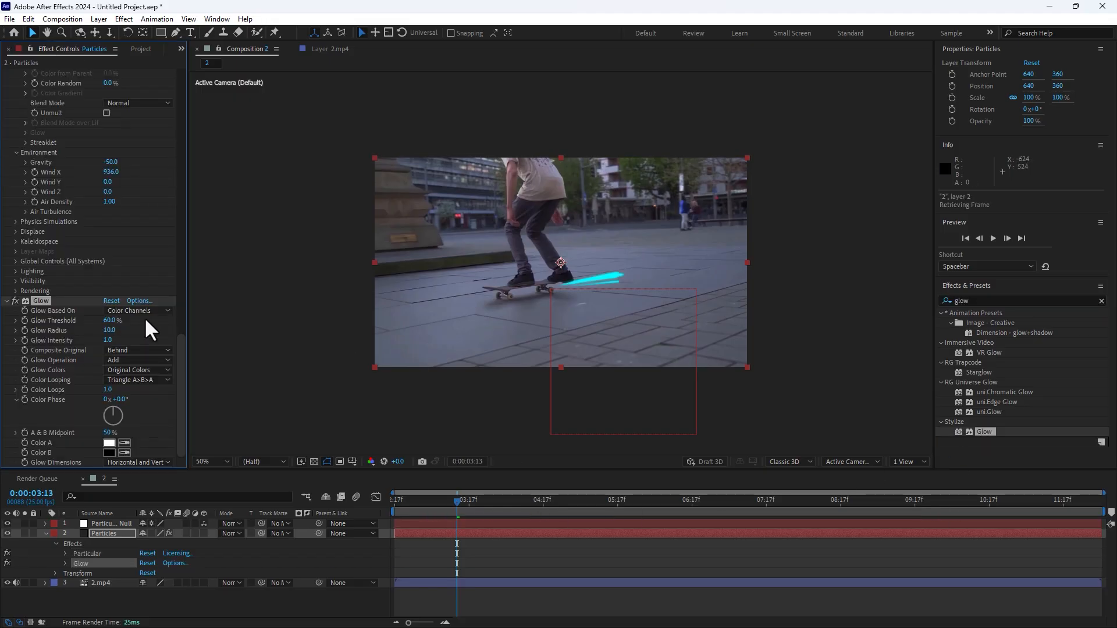
scroll(581, 305, "up", 2)
mouse_move(108, 329)
left_mouse_down()
mouse_move(130, 322)
mouse_move(118, 320)
left_mouse_up()
Try yellow (FFFC00) as the Particular particle color.
left_click_drag(181, 360, 179, 249)
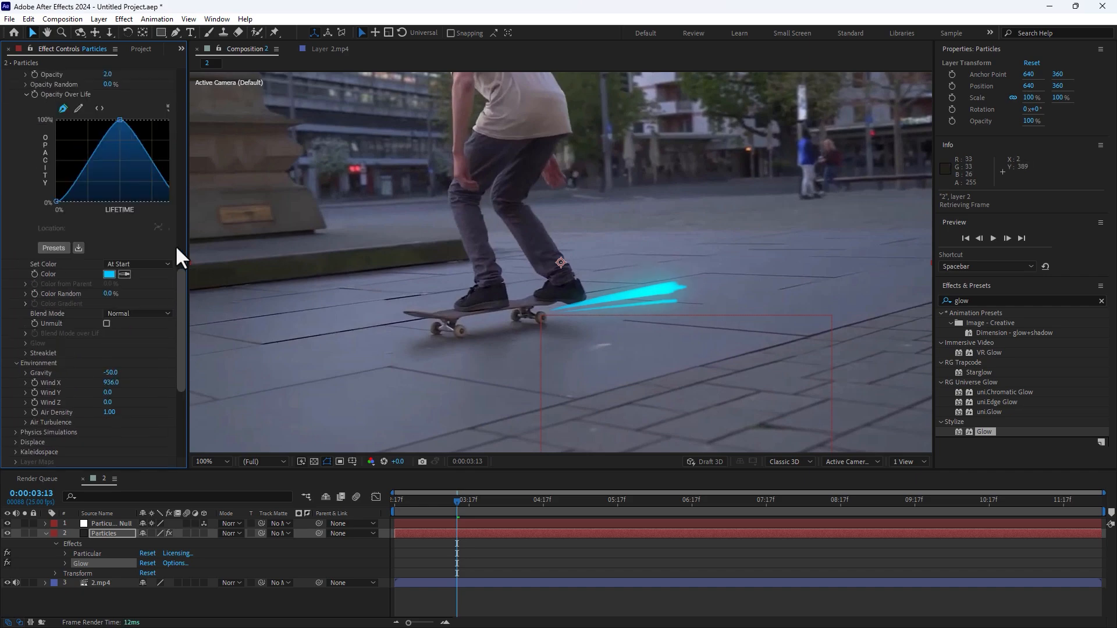
left_click(109, 431)
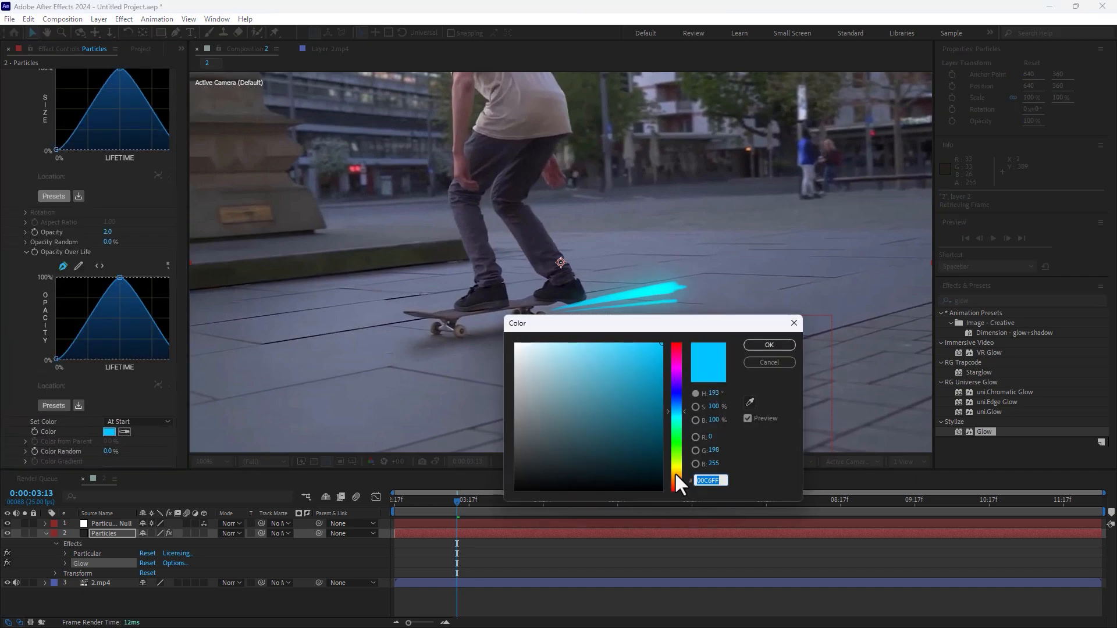
left_click_drag(675, 472, 677, 466)
left_click_drag(667, 364, 673, 363)
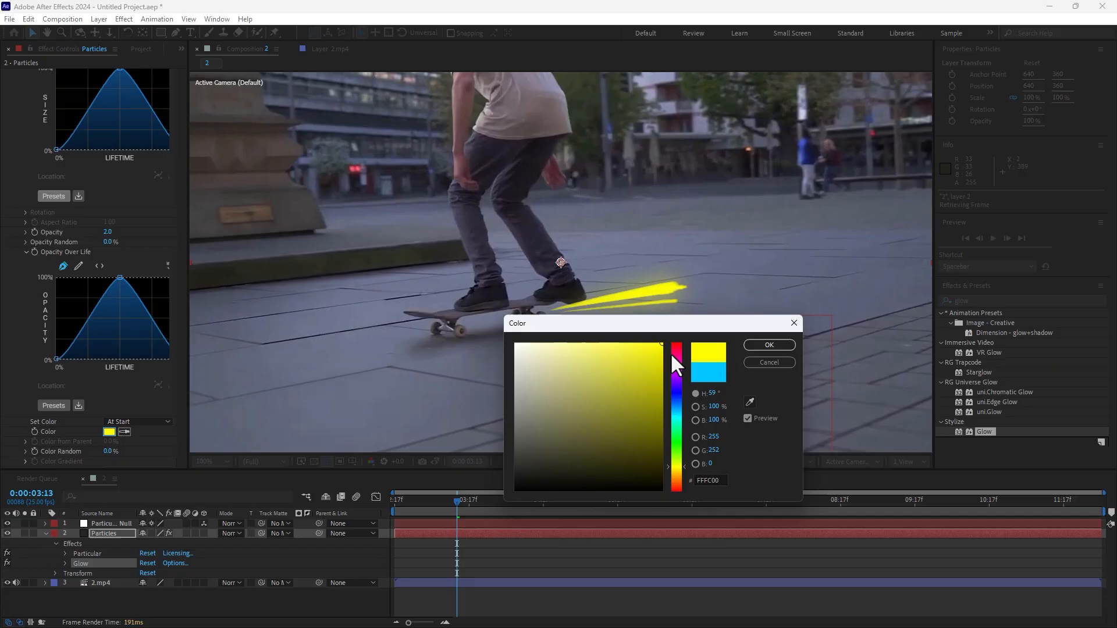
left_click(766, 345)
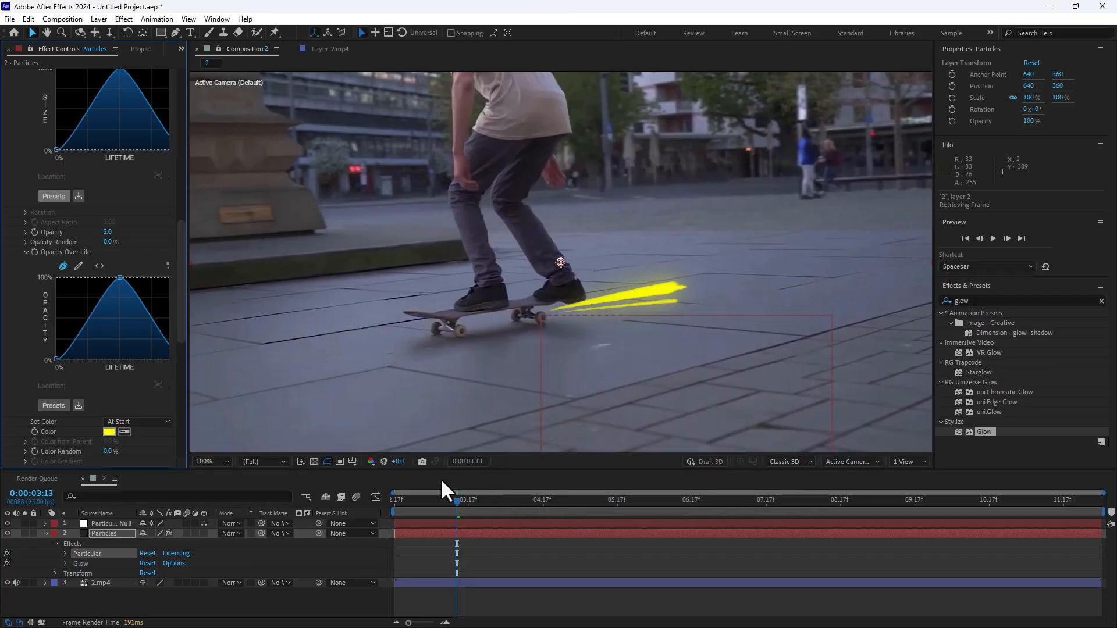
Set the Particular particle color to bright cyan (00FFEA).
left_click(107, 432)
left_click(675, 416)
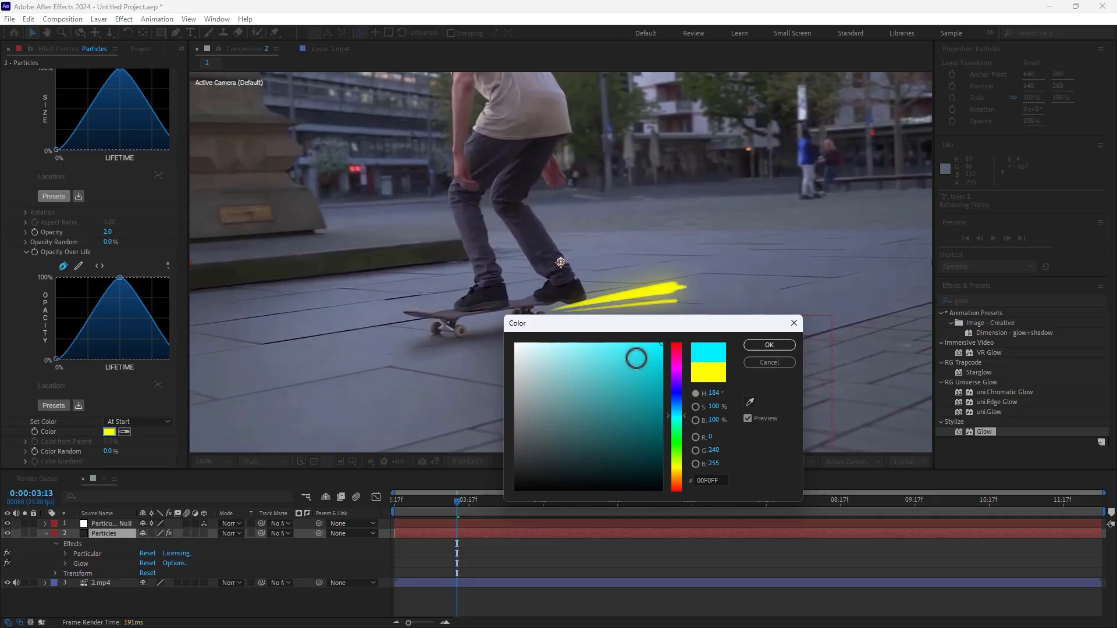
left_click_drag(679, 414, 679, 418)
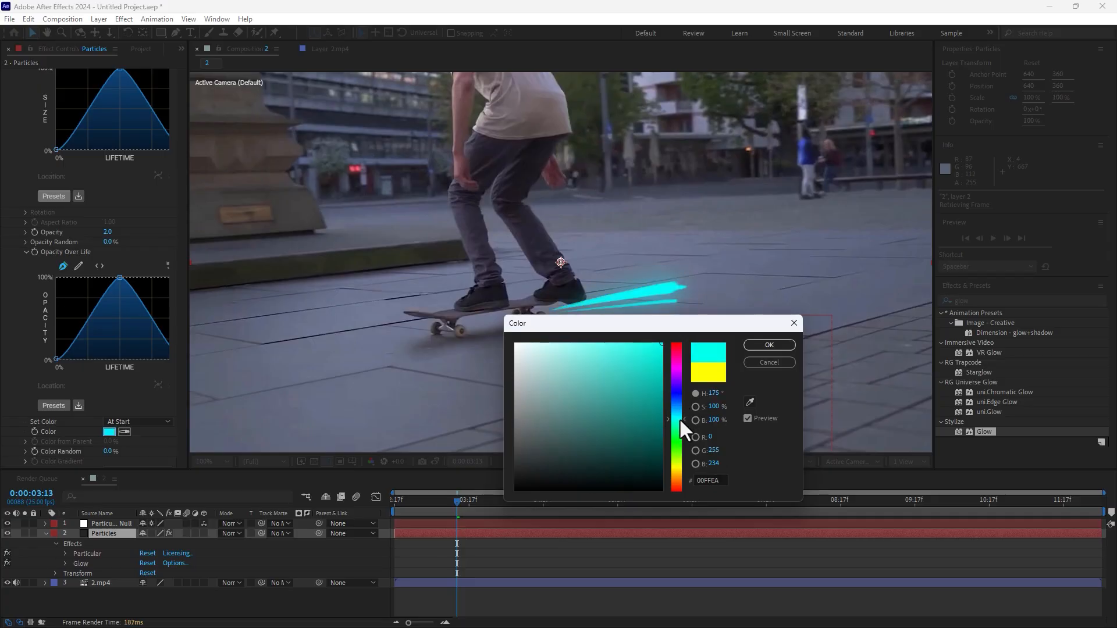
left_click(780, 345)
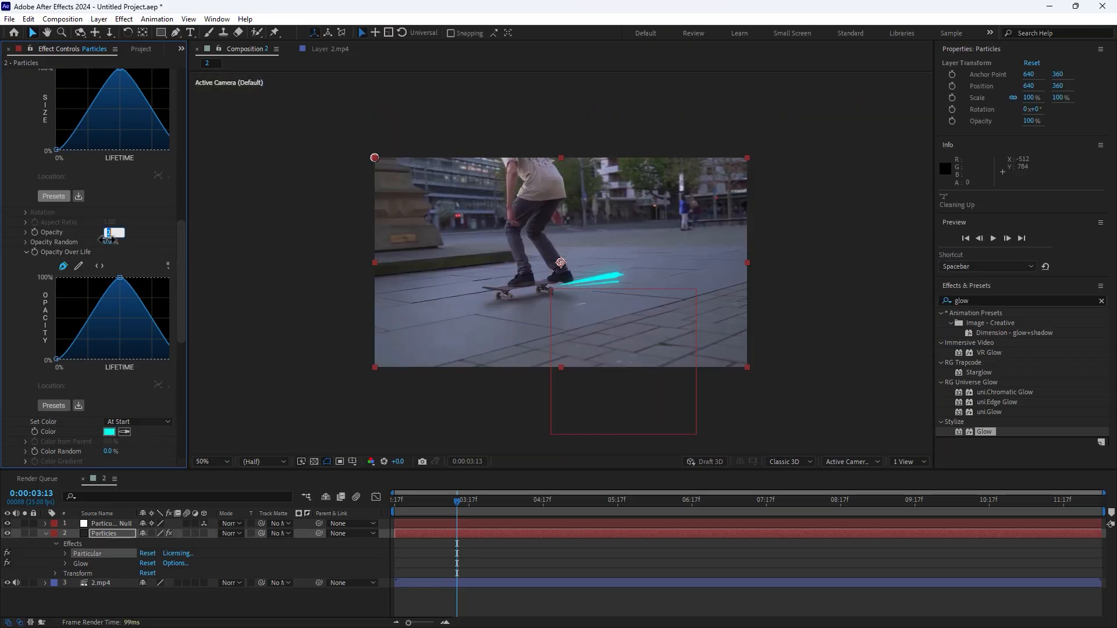
Play back the cyan streak from the start of the work area, stop and move to 0:00:05:22.
key("Return")
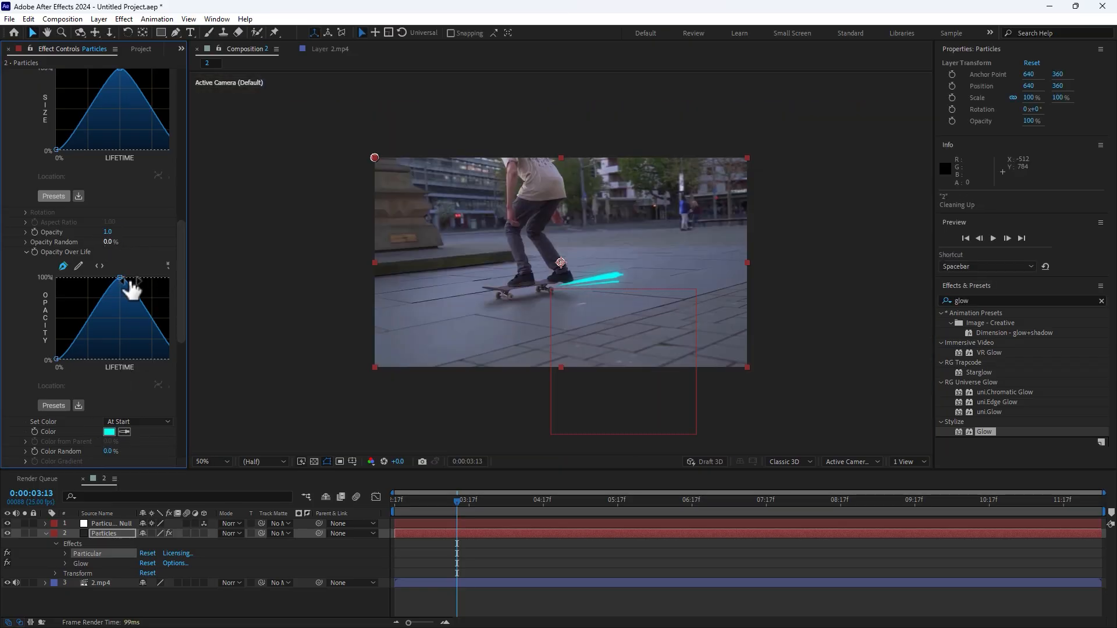
key("Home")
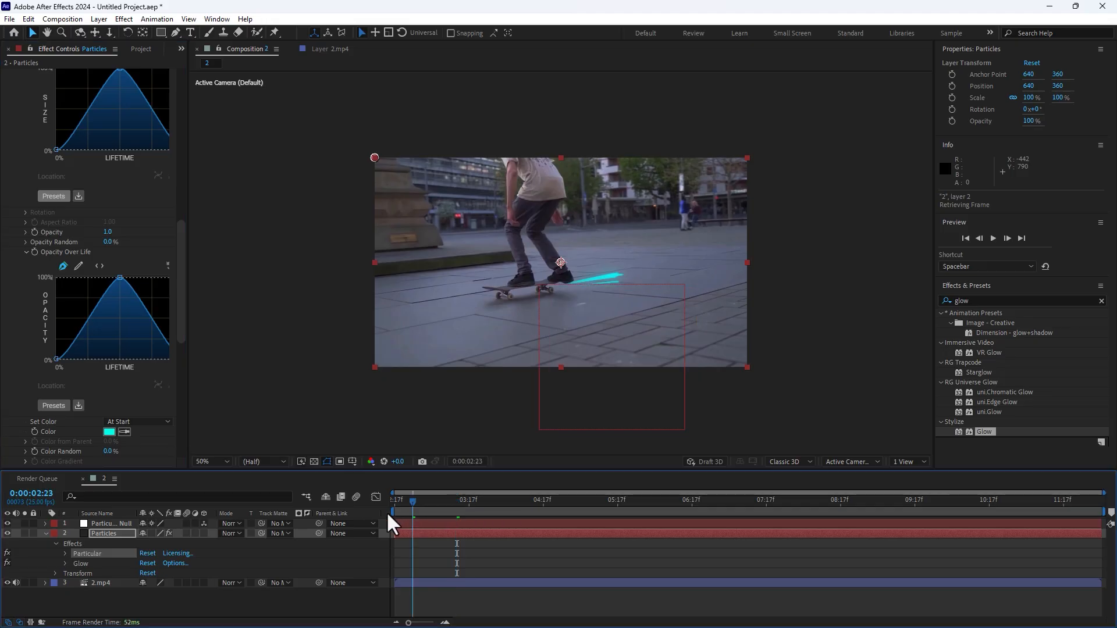
key("space")
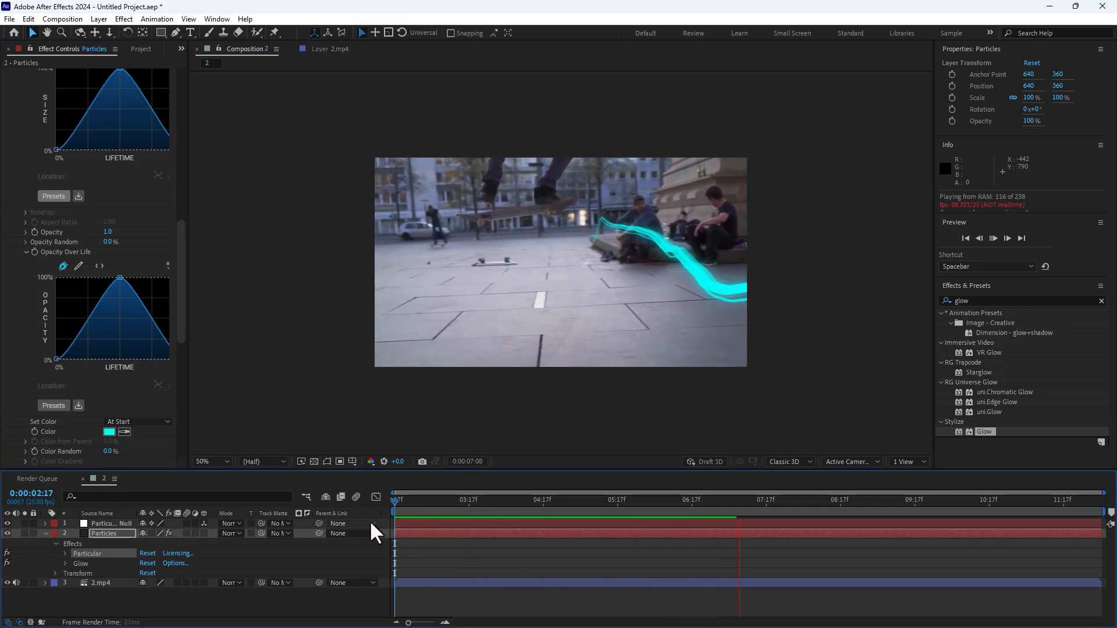
key("space")
left_click_drag(599, 513, 633, 531)
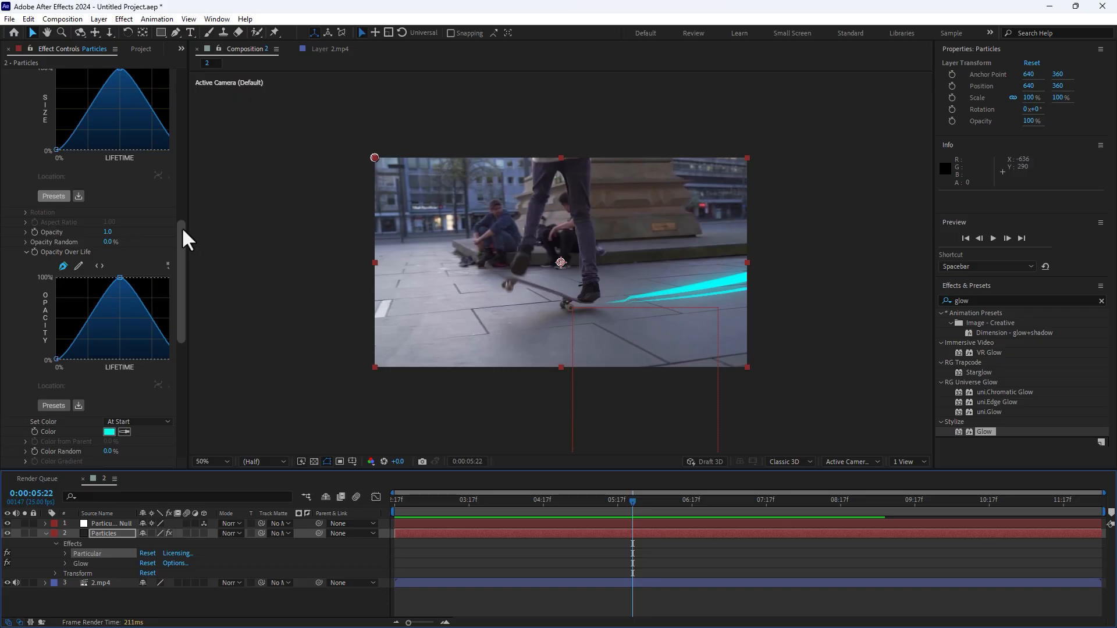
Raise the starting point of the Size over Life curve to 41%.
scroll(185, 262, "down", 2)
scroll(195, 245, "up", 4)
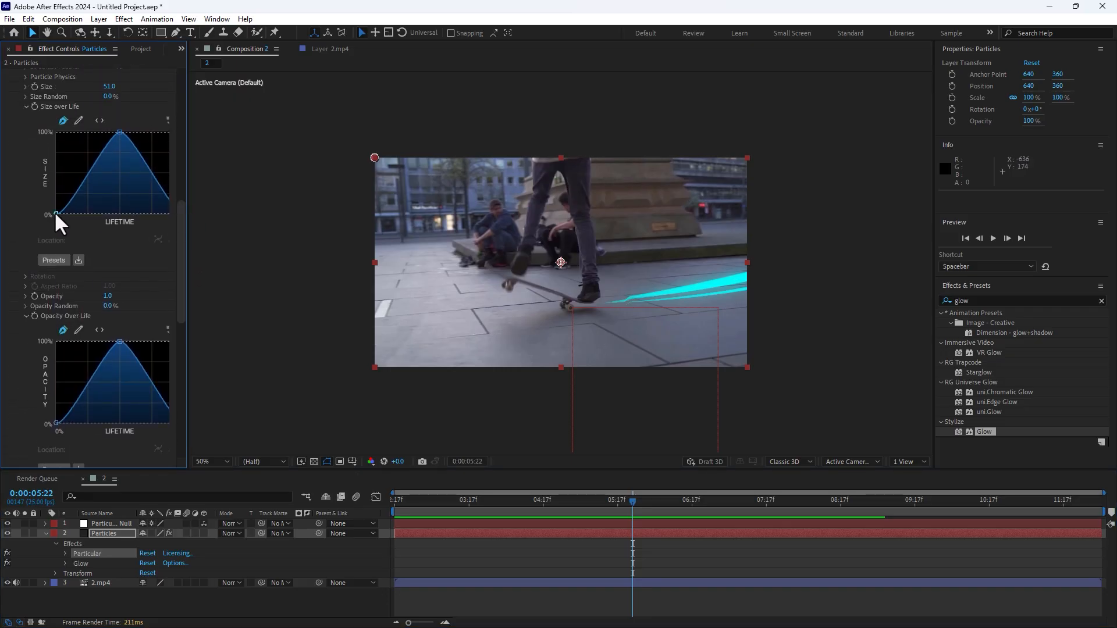
left_click(56, 213)
left_click_drag(56, 213, 51, 183)
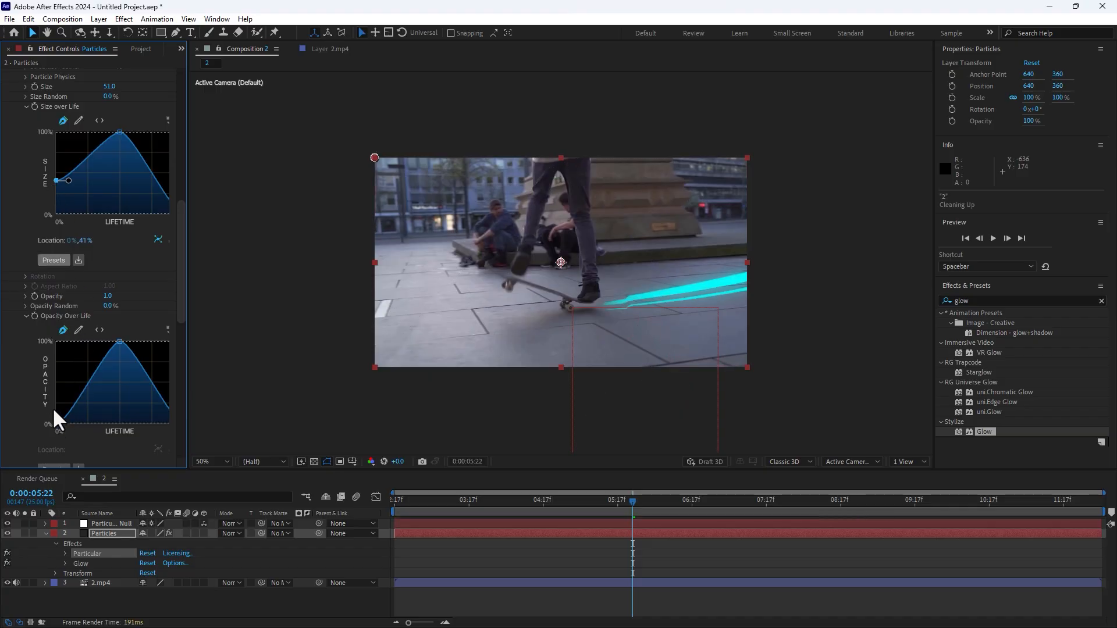
Adjust the starting point of the Opacity Over Life curve to 29%.
left_click_drag(55, 410, 54, 377)
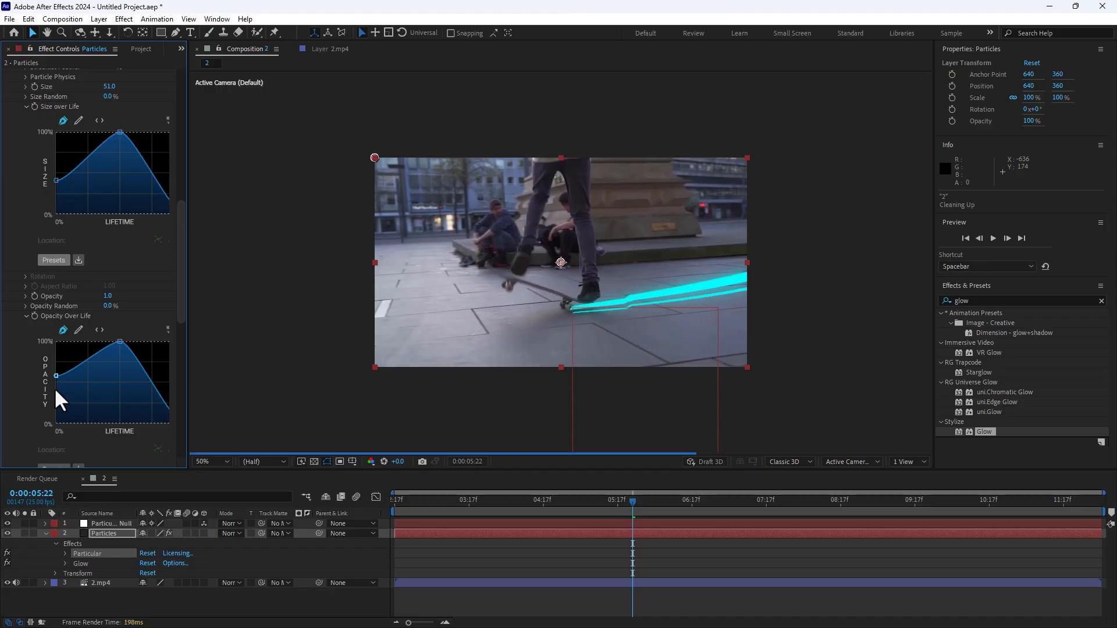
left_click_drag(54, 375, 55, 389)
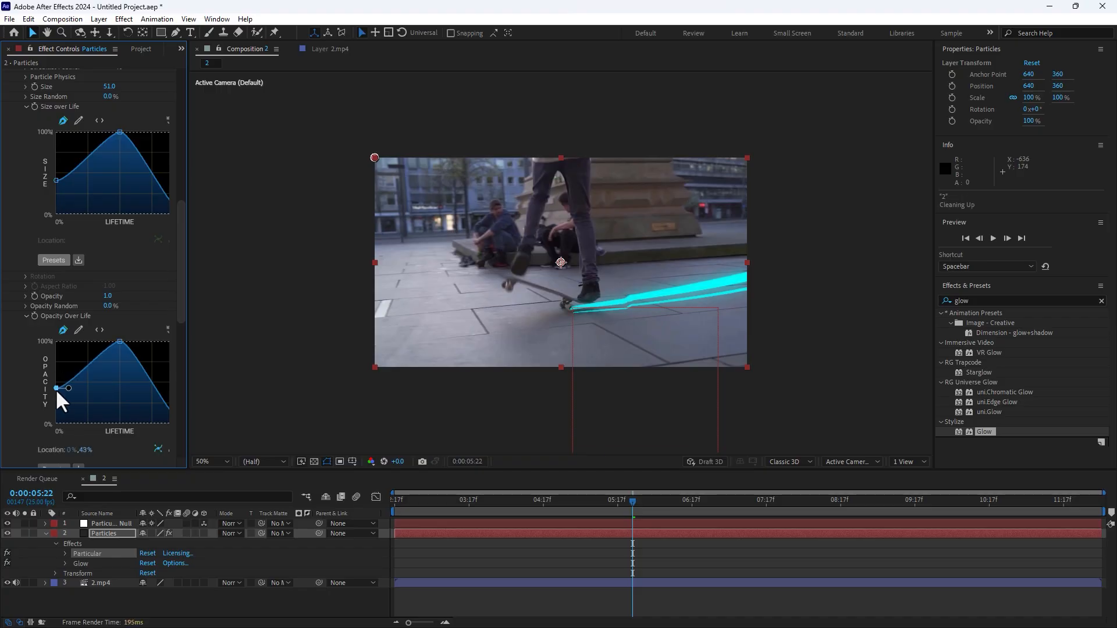
left_click_drag(54, 388, 54, 399)
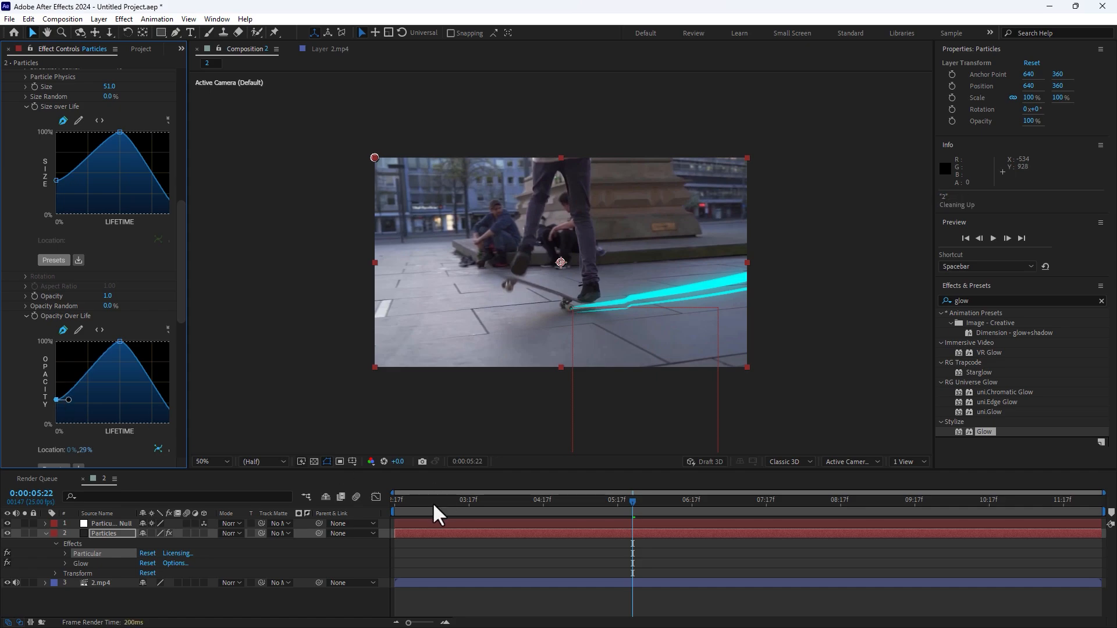
Preview the streak with the reshaped life curves from the start, stopping at 0:00:07:12.
left_click_drag(424, 507, 362, 516)
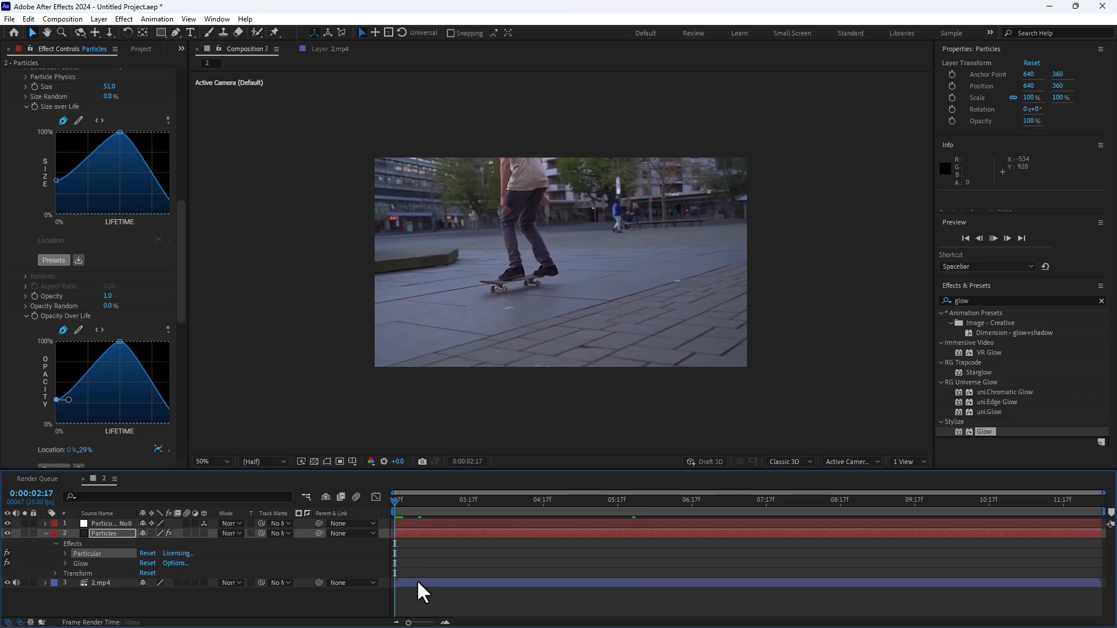
key("space")
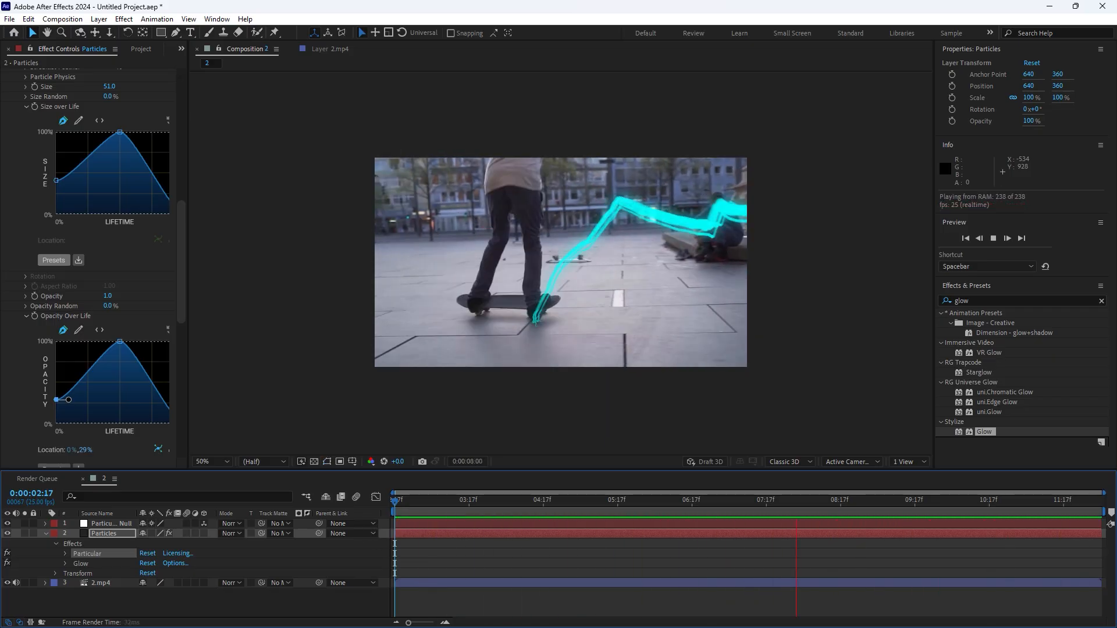
left_click(648, 513)
left_click(751, 502)
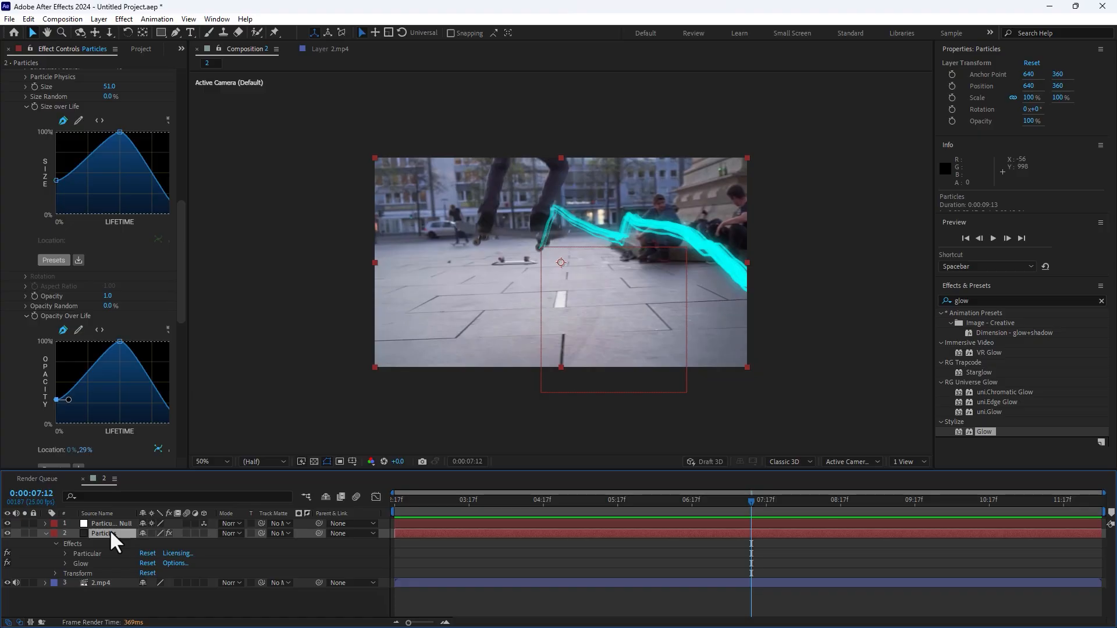
Duplicate the Particles layer and set the copy's Particular color to bright green (96FF00).
key("ctrl+d")
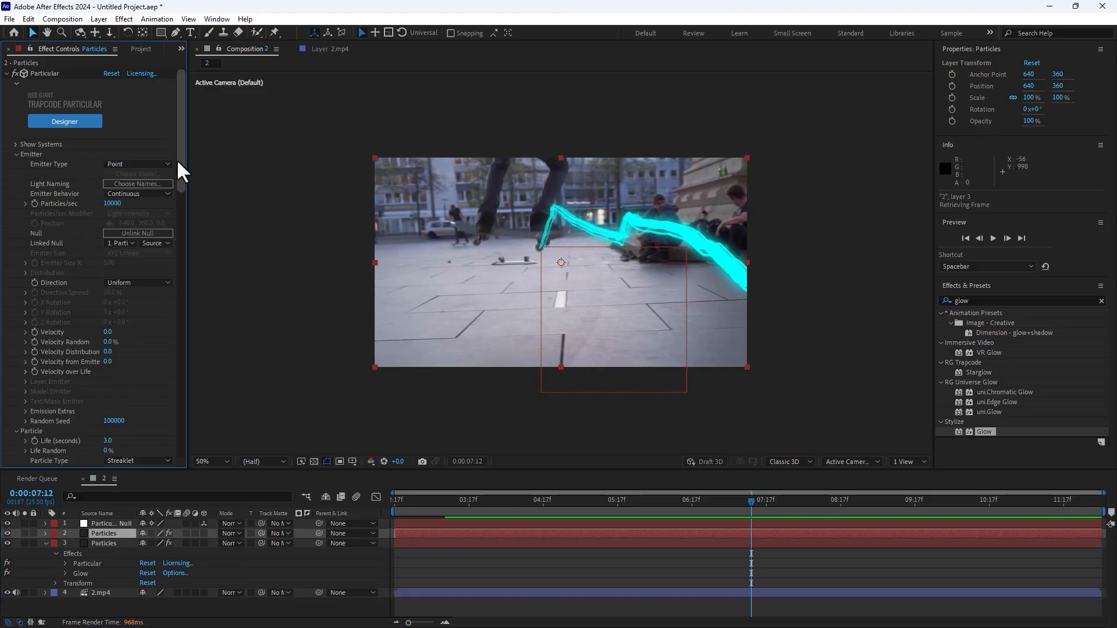
left_click_drag(182, 169, 182, 356)
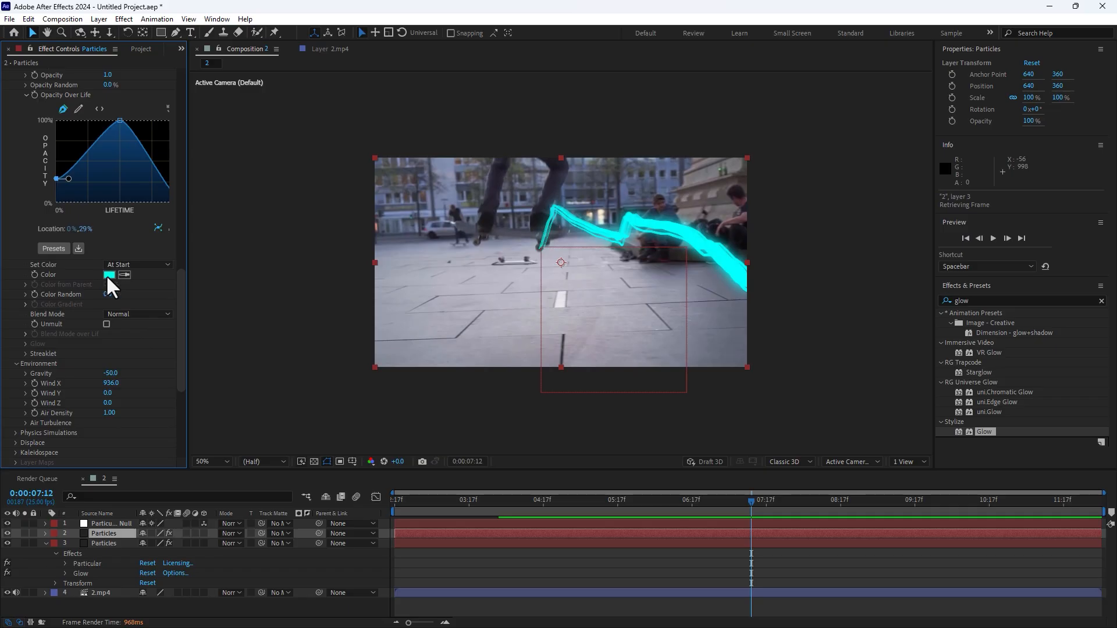
left_click(109, 274)
left_click(680, 456)
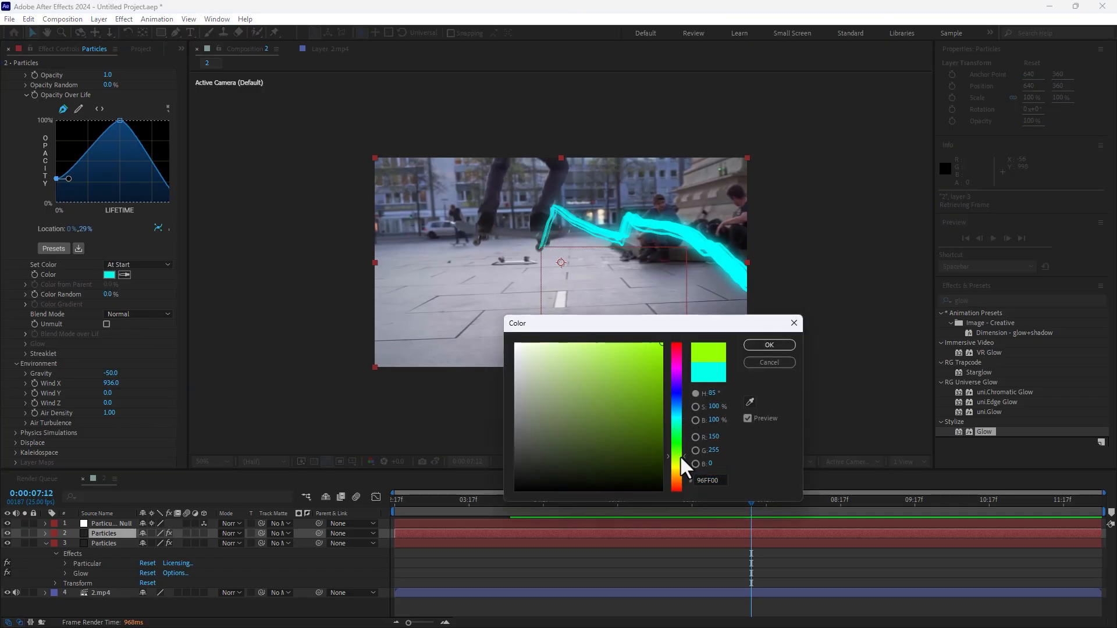
left_click(769, 345)
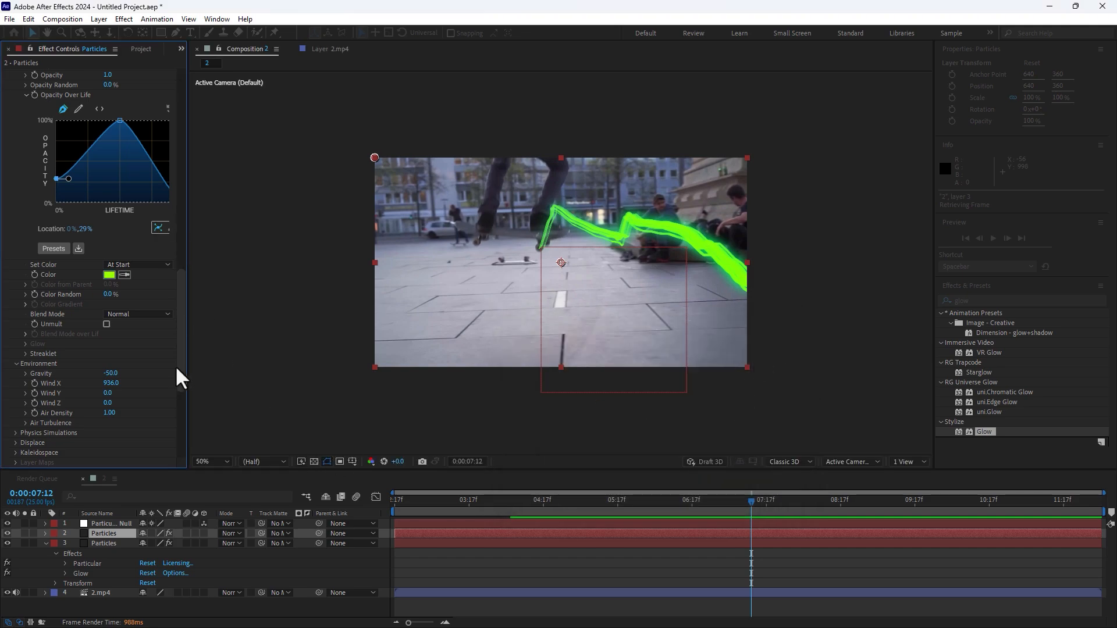
Set the green copy's Environment Gravity to -25 and Wind X to 800.
scroll(181, 381, "down", 5)
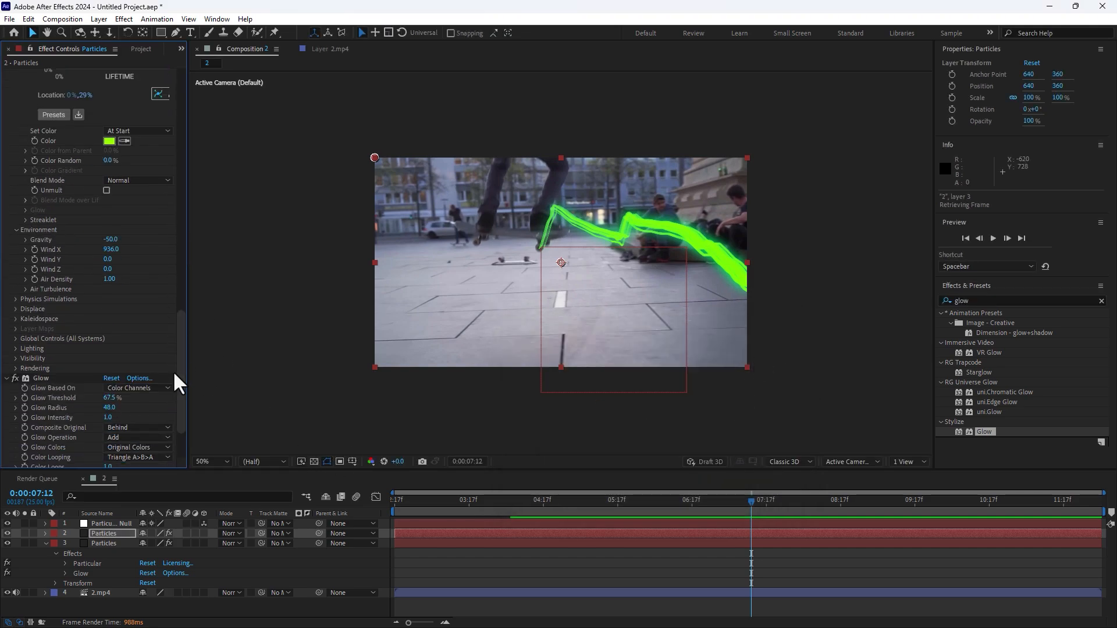
scroll(185, 335, "up", 2)
scroll(185, 336, "down", 1)
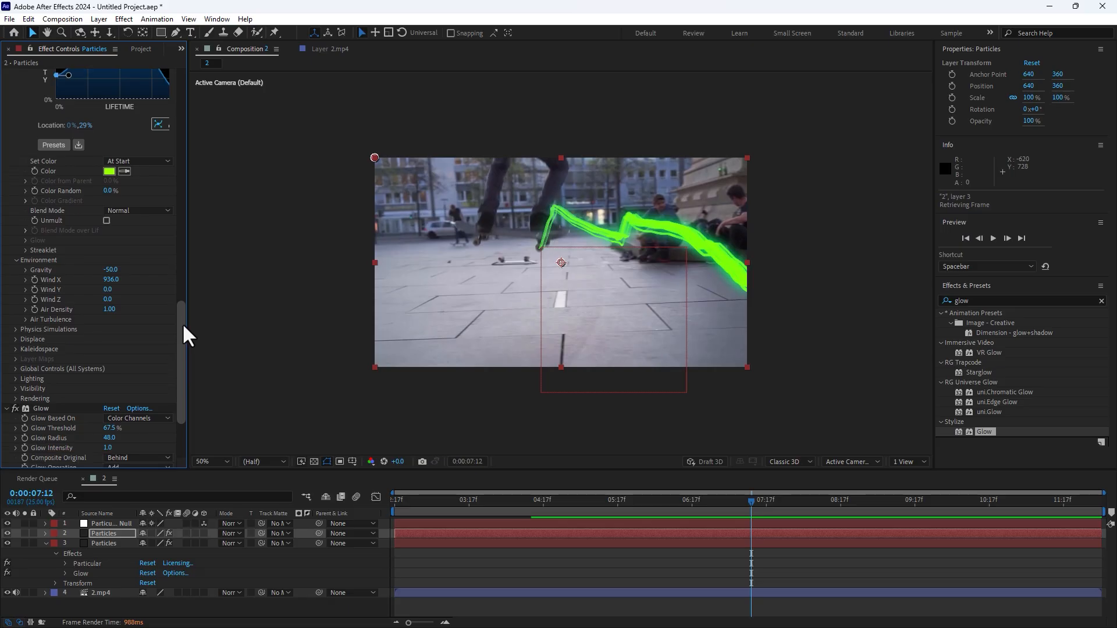
scroll(185, 332, "up", 2)
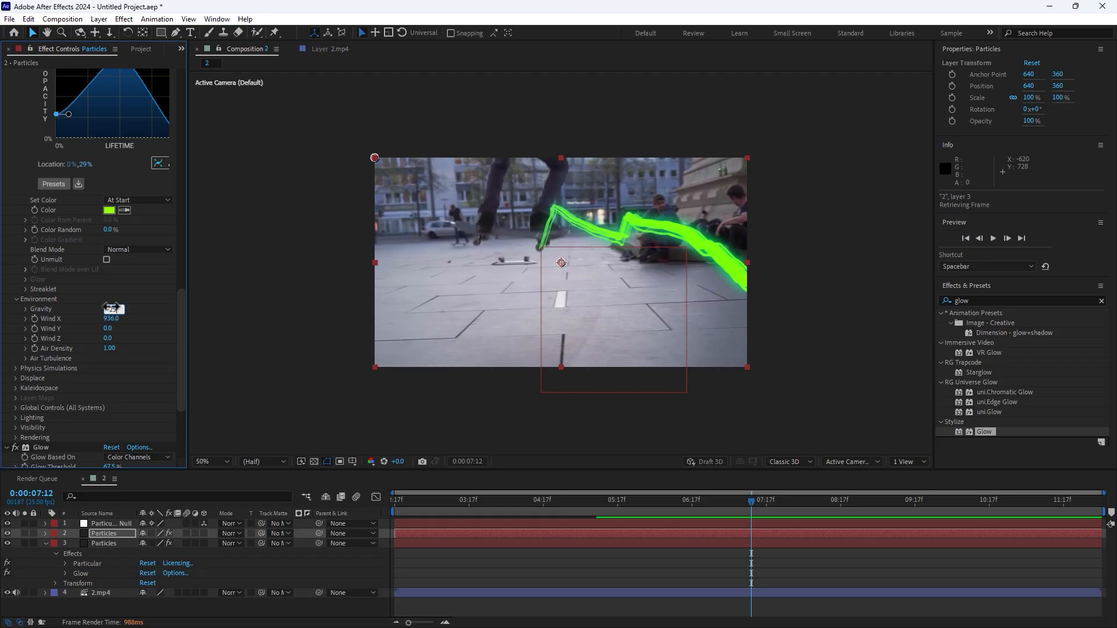
left_click_drag(111, 307, 119, 319)
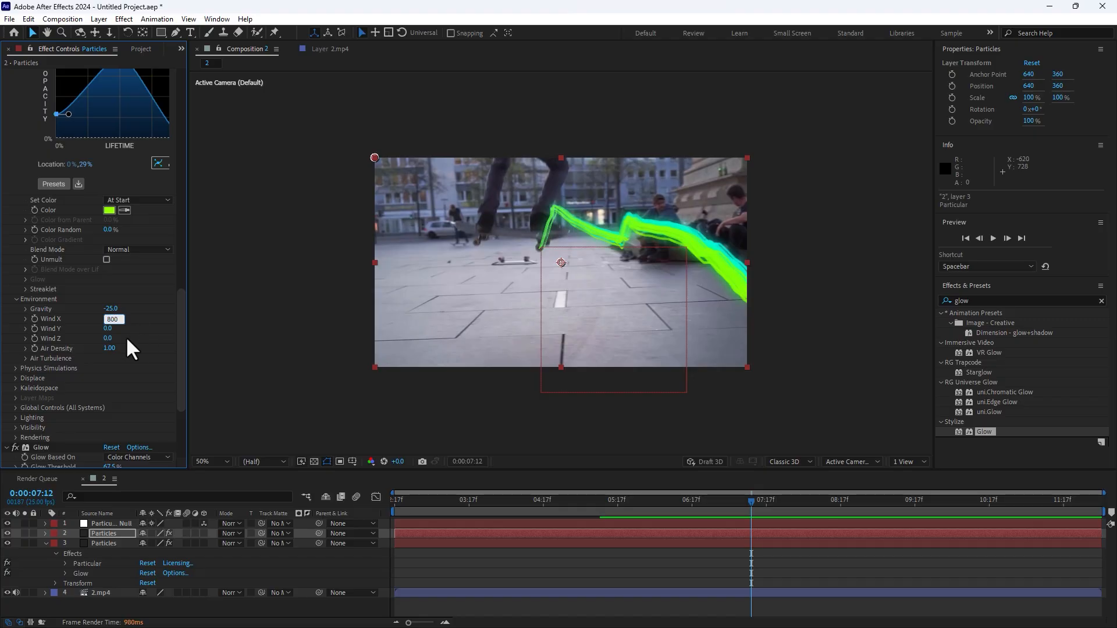
key("Return")
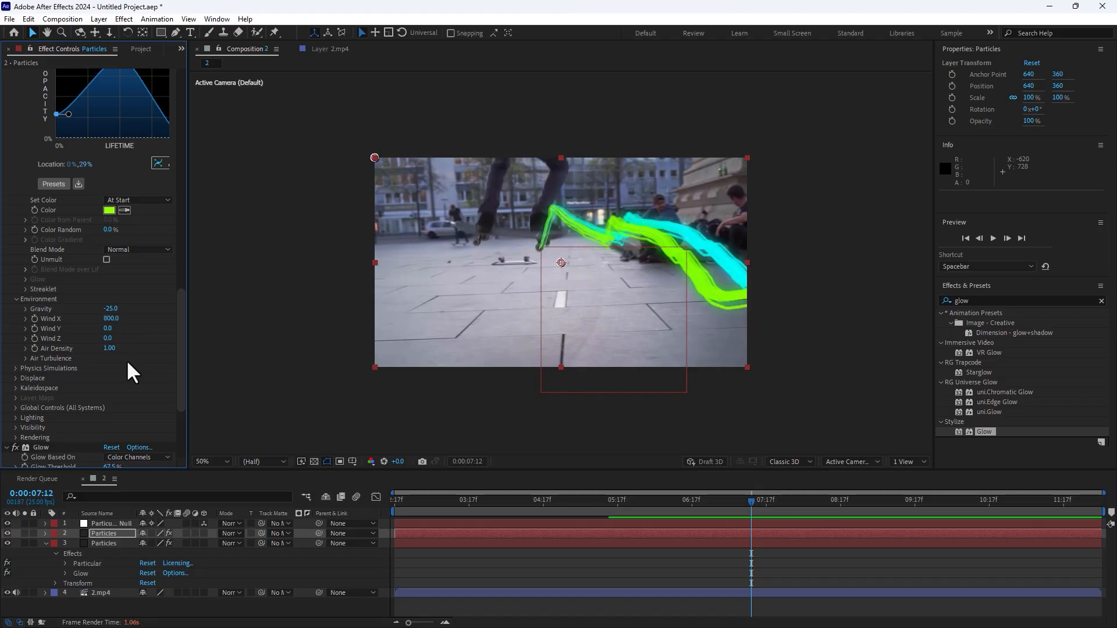
Set the green copy's particle Life to 2 seconds.
left_click_drag(182, 316, 186, 192)
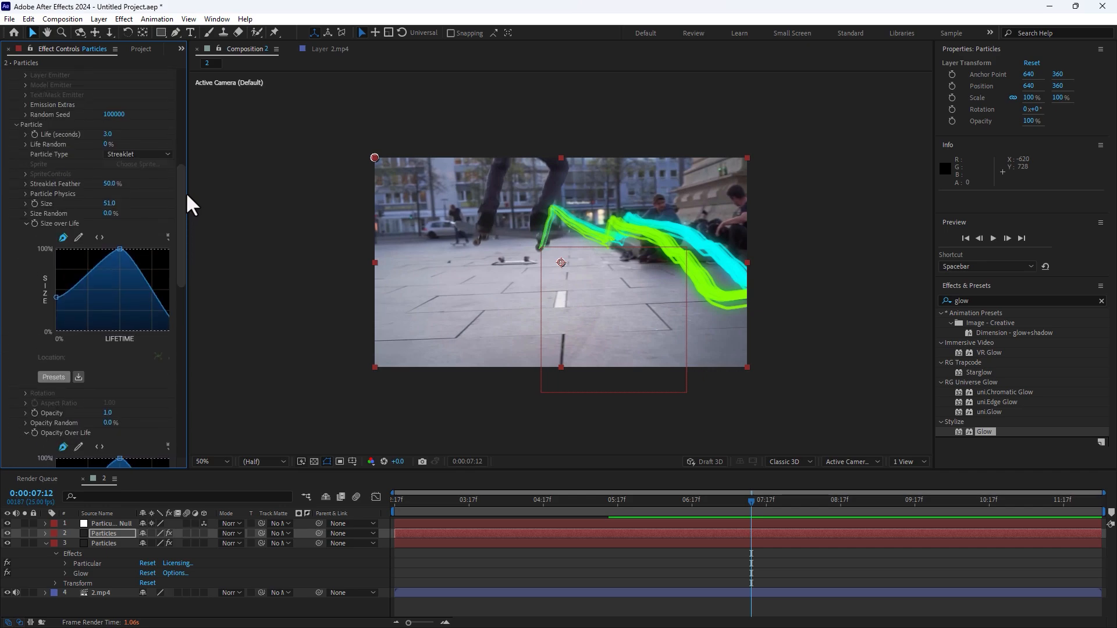
left_click(107, 134)
type("2")
key("Return")
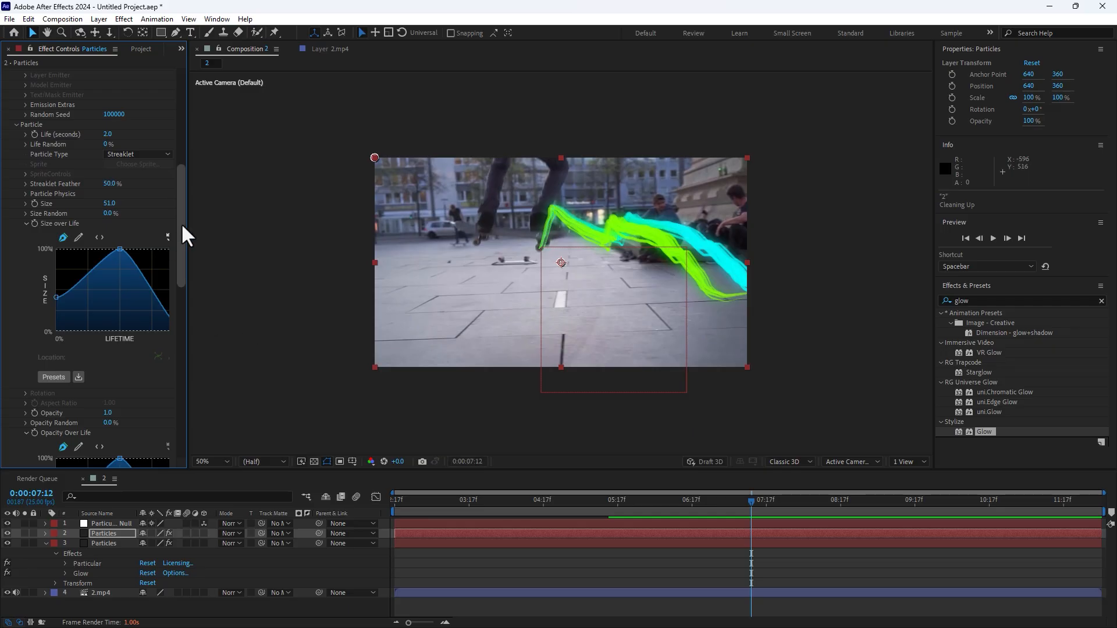
Set the green copy's particle Size to 25.
left_click_drag(180, 222, 173, 316)
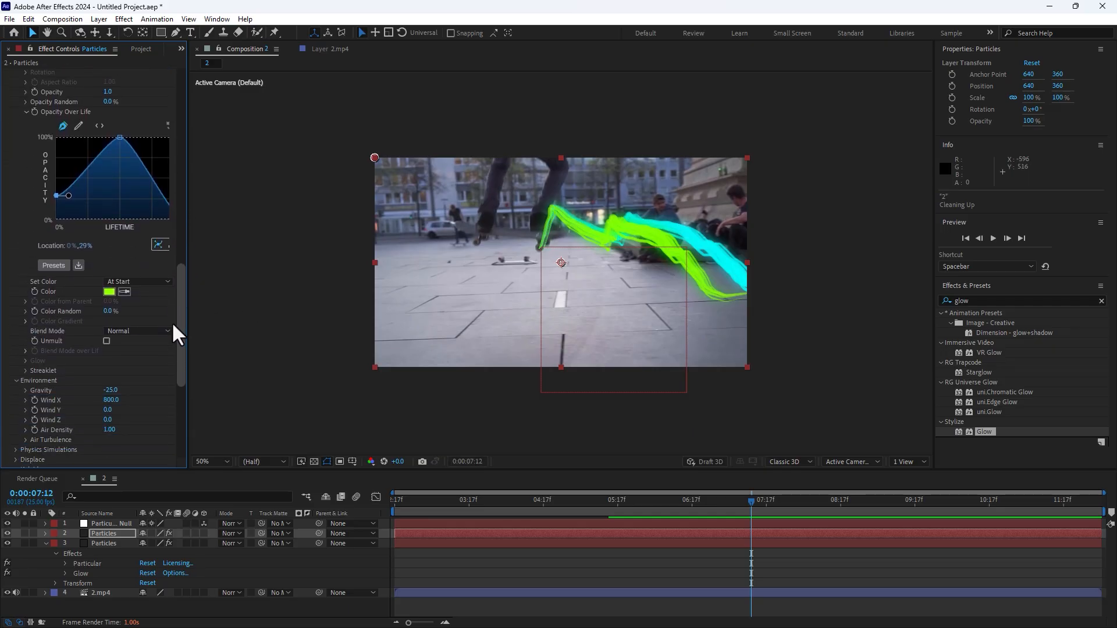
scroll(169, 331, "down", 2)
scroll(165, 290, "up", 5)
scroll(164, 252, "up", 3)
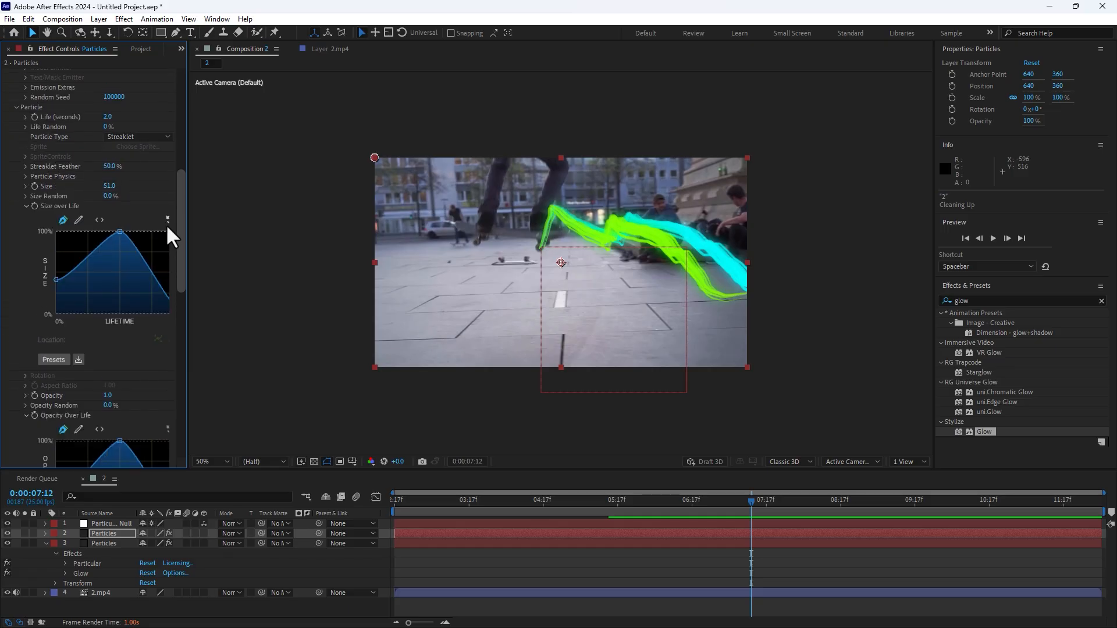
left_click(109, 198)
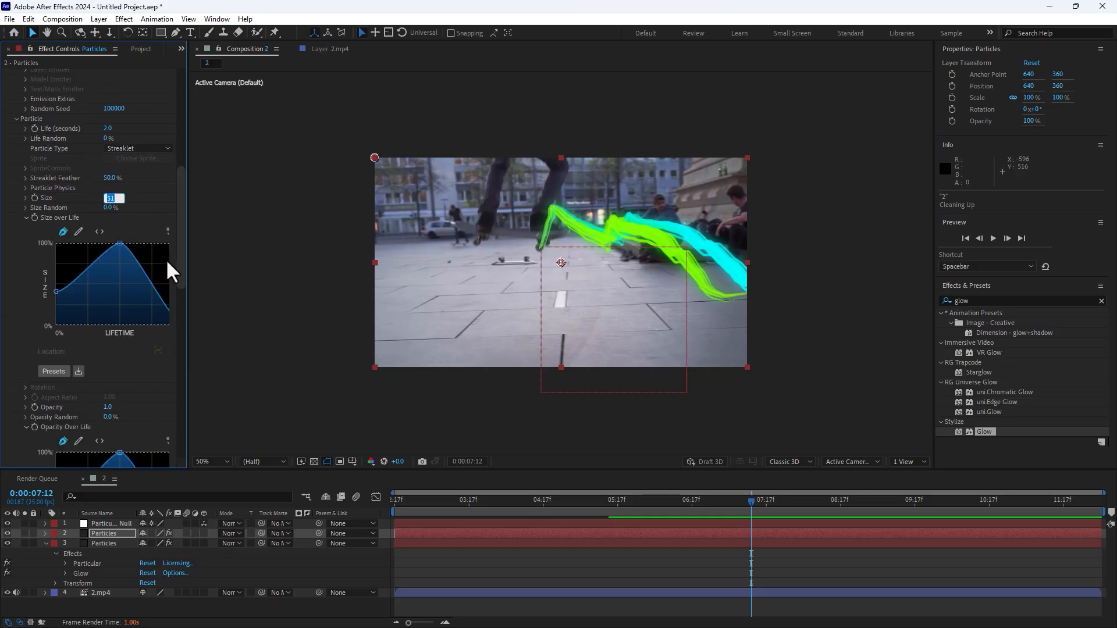
type("25")
key("Return")
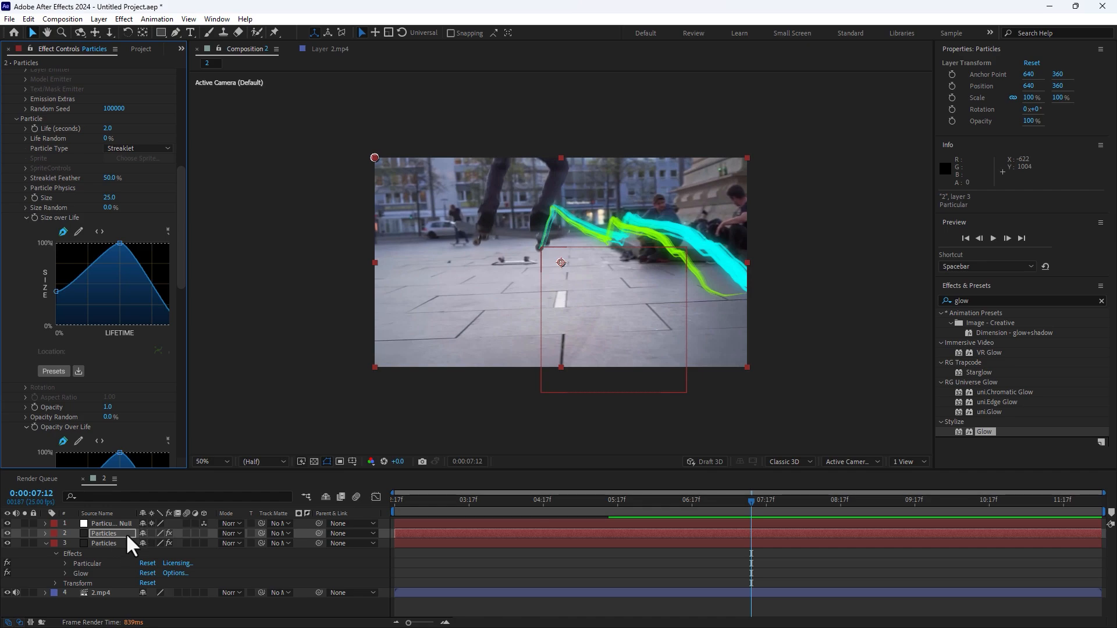
Duplicate the green Particles layer, set the new copy's particle Life to 1 second and open its Size for editing.
left_click(95, 533)
key("ctrl+d")
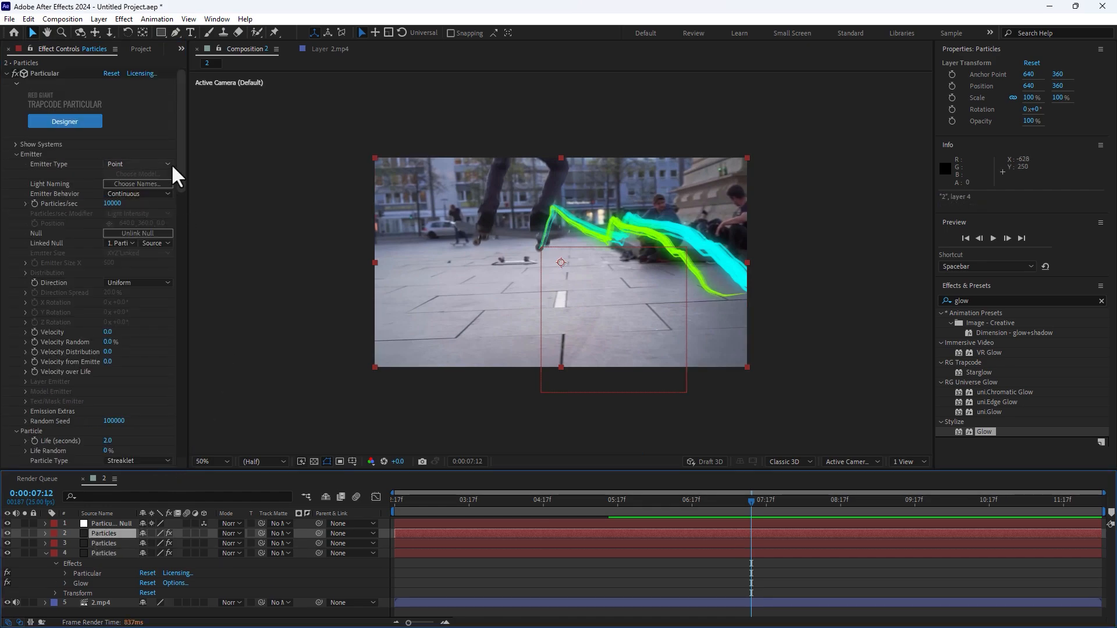
left_click_drag(181, 172, 187, 238)
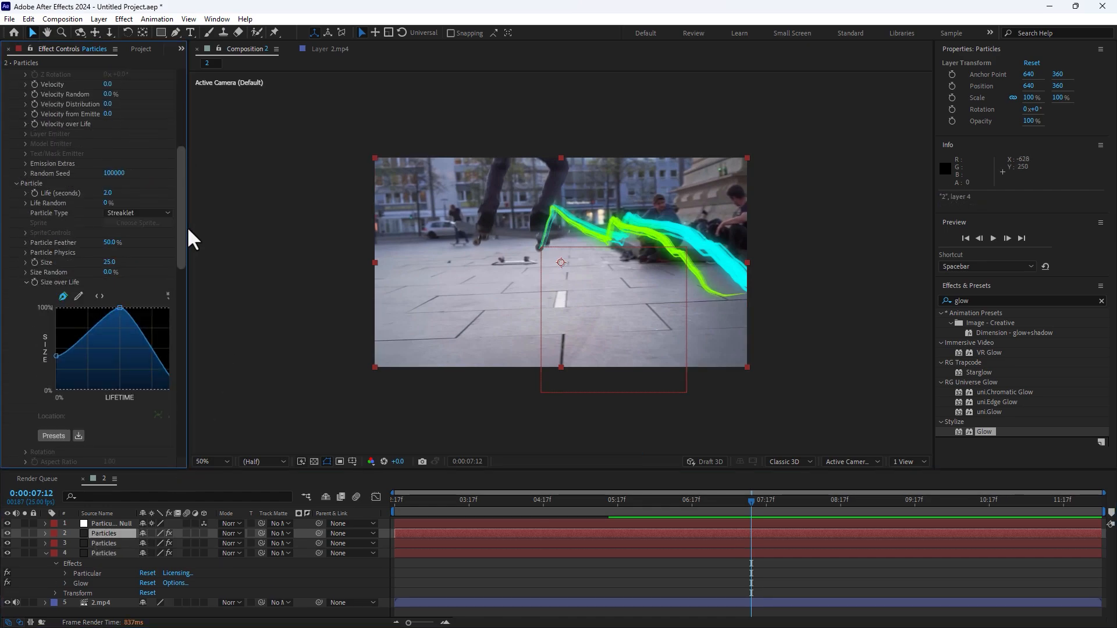
left_click(107, 193)
type("1")
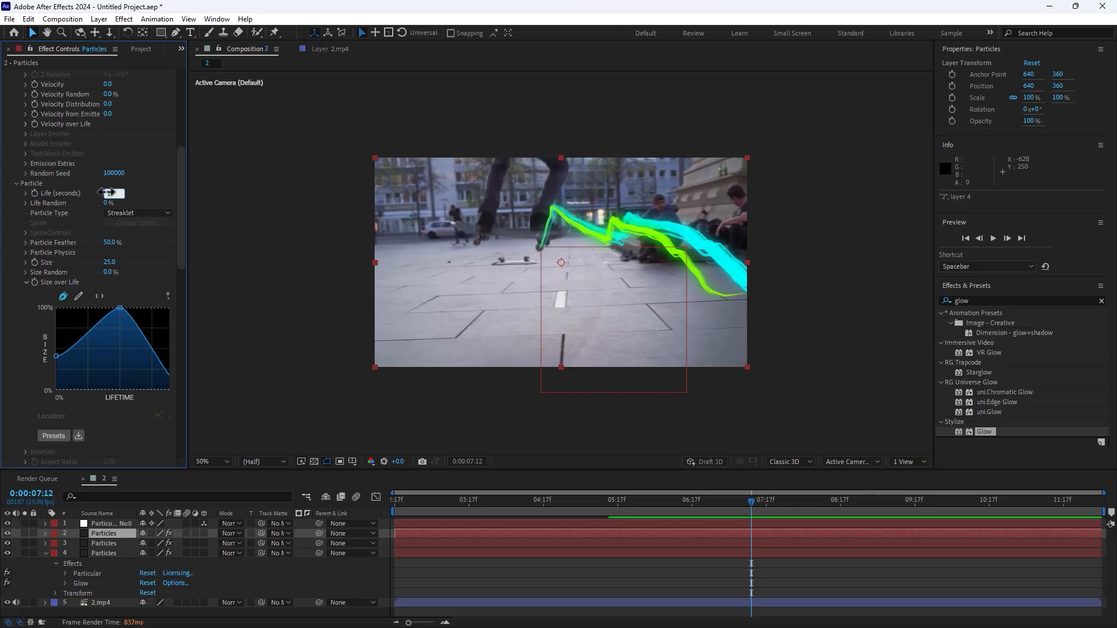
key("Return")
left_click(106, 262)
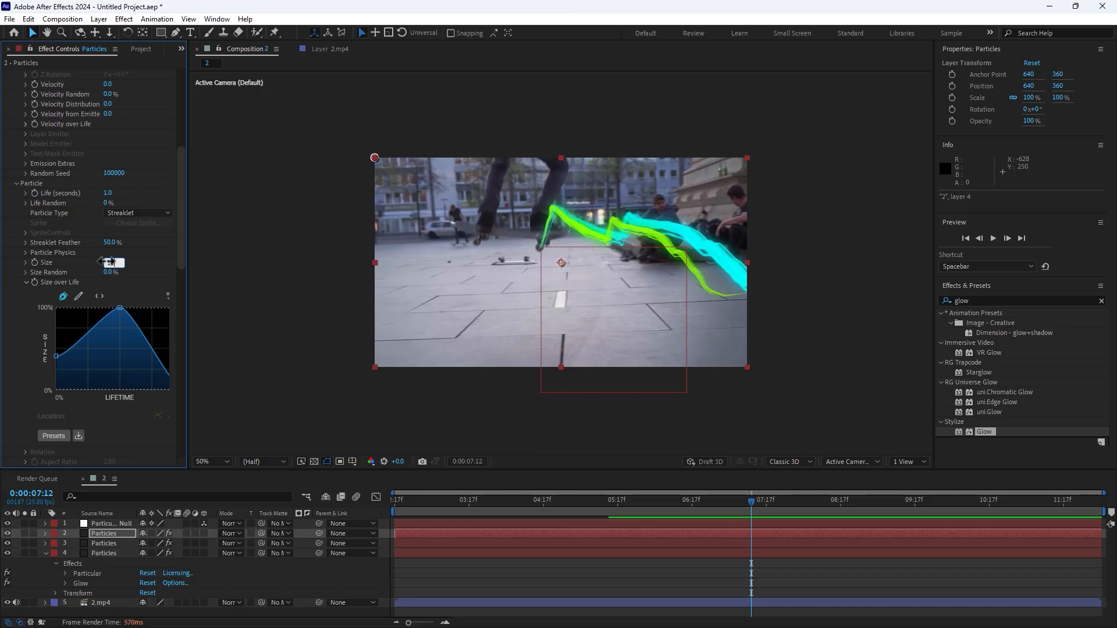
Set the newest Particles copy's Gravity to 0 and Wind X to 650.
left_click_drag(176, 211, 194, 363)
left_click(110, 292)
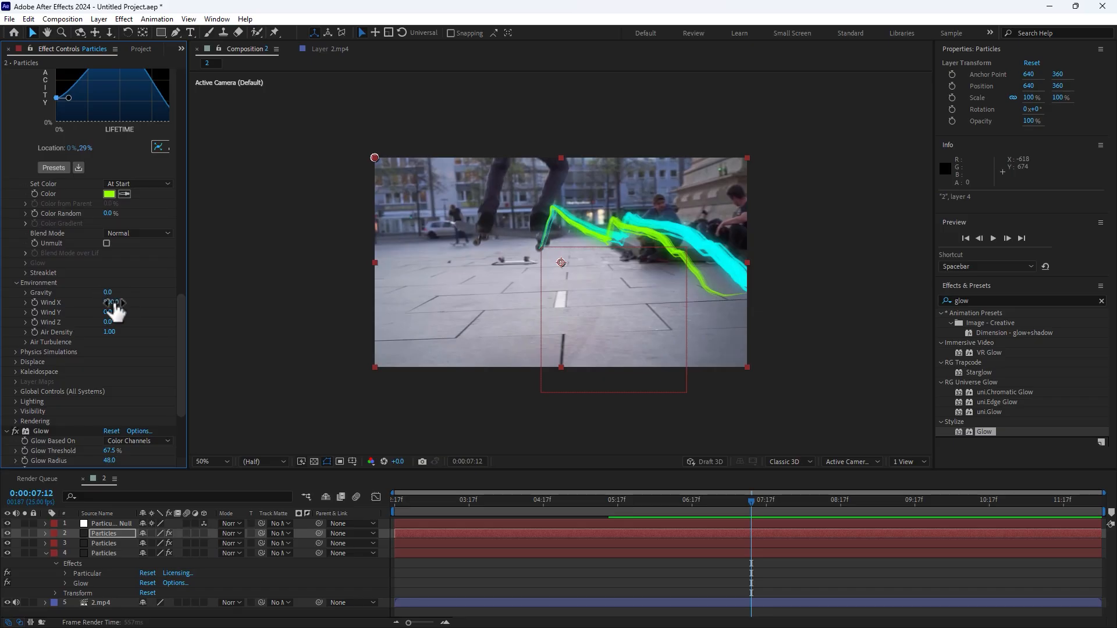
left_click(113, 303)
type("0")
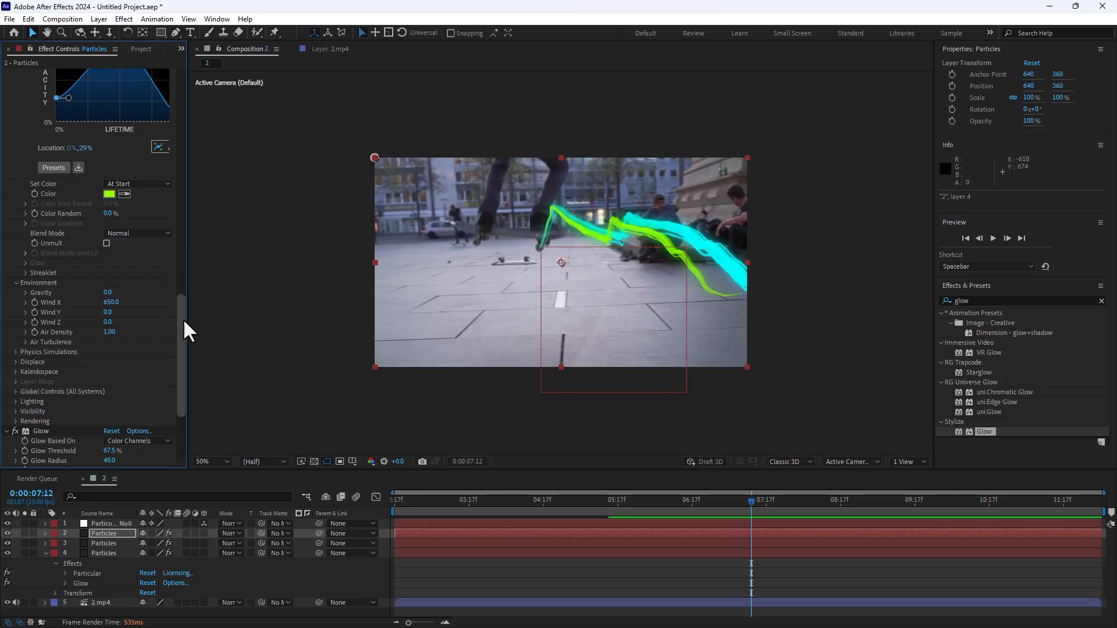
Set the newest Particles copy's Particular color to yellow (FFF000).
left_click_drag(182, 319, 158, 296)
left_click(103, 259)
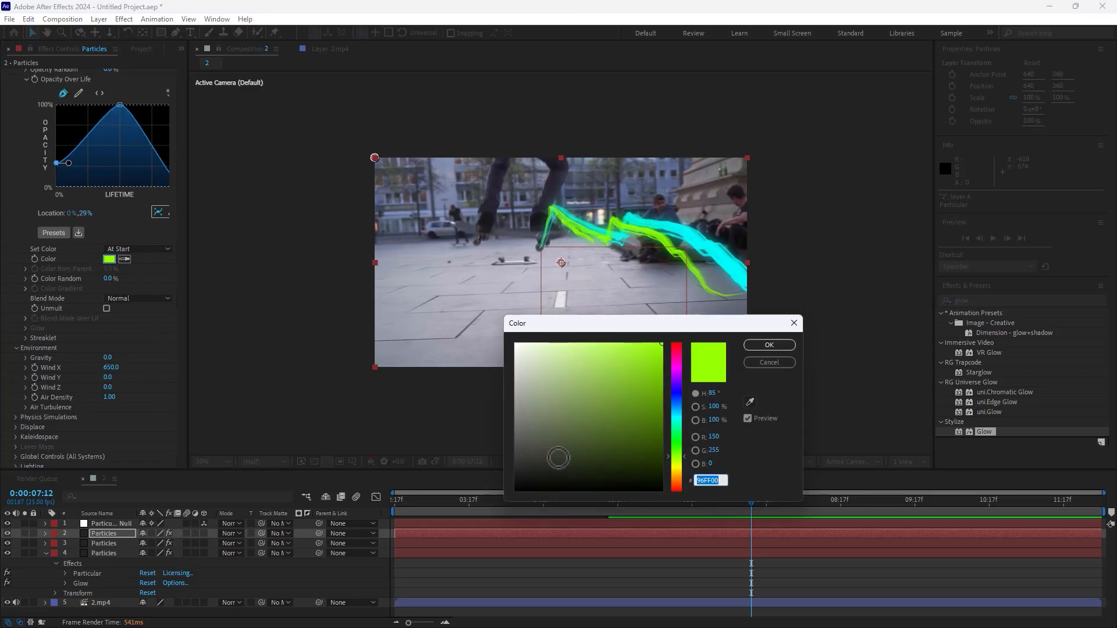
left_click(681, 467)
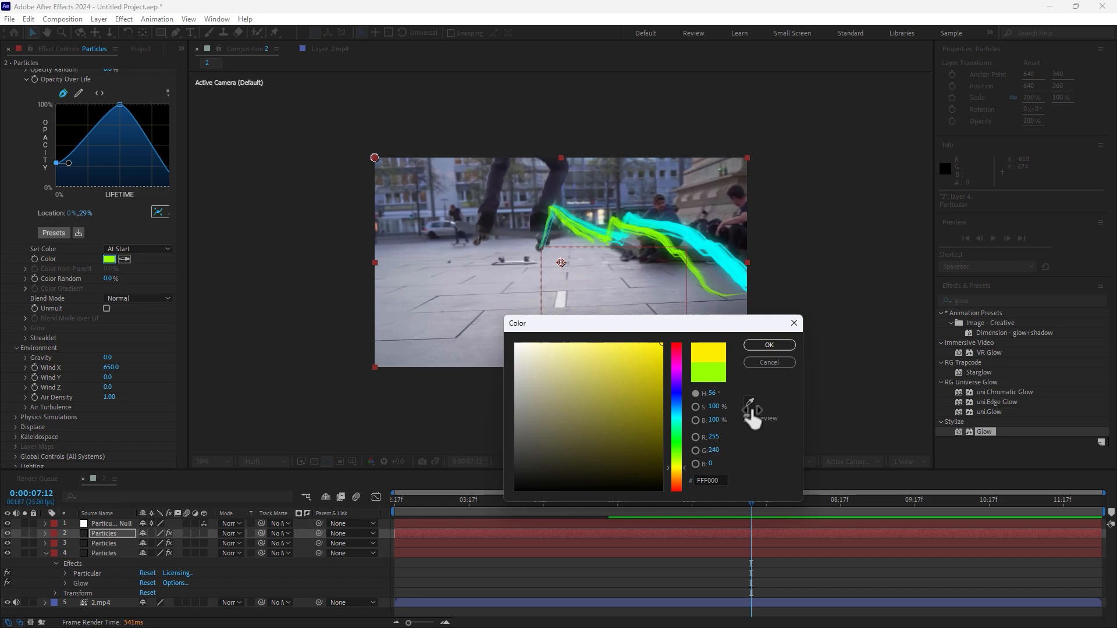
left_click(768, 344)
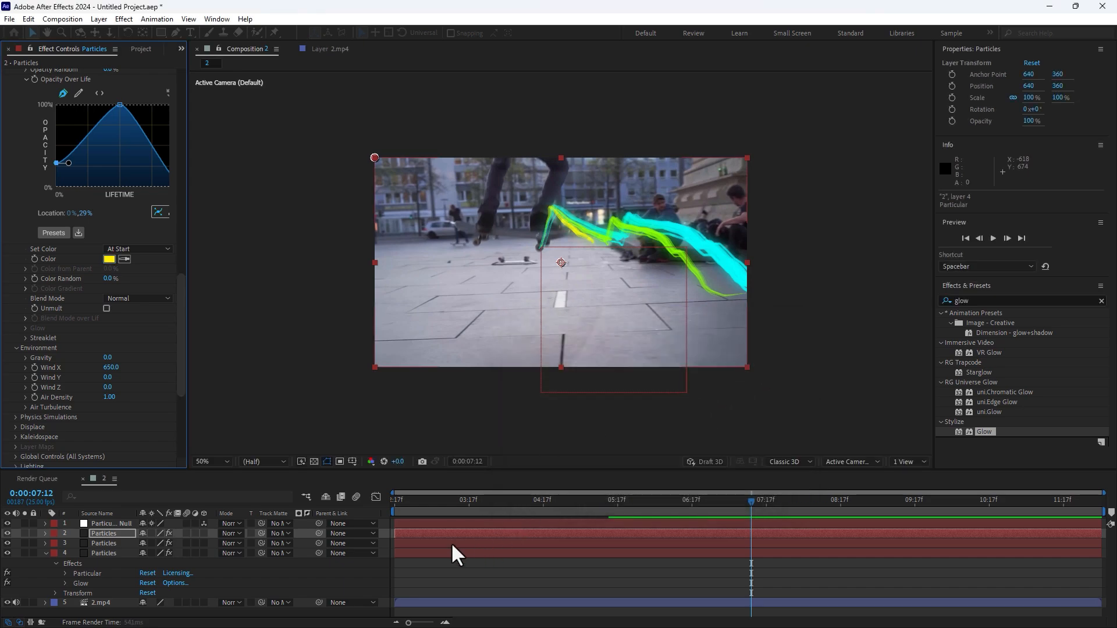
Play the composition back from its start to review the cyan, green and yellow streaks trailing the skateboard wheel.
left_click_drag(410, 501, 368, 511)
key("space")
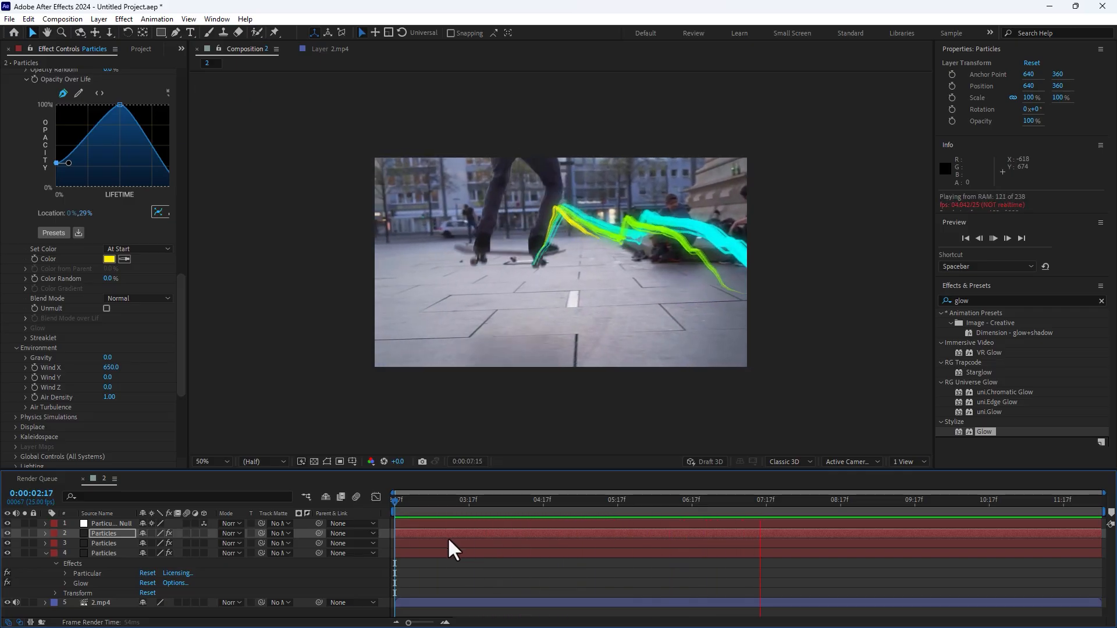
key("space")
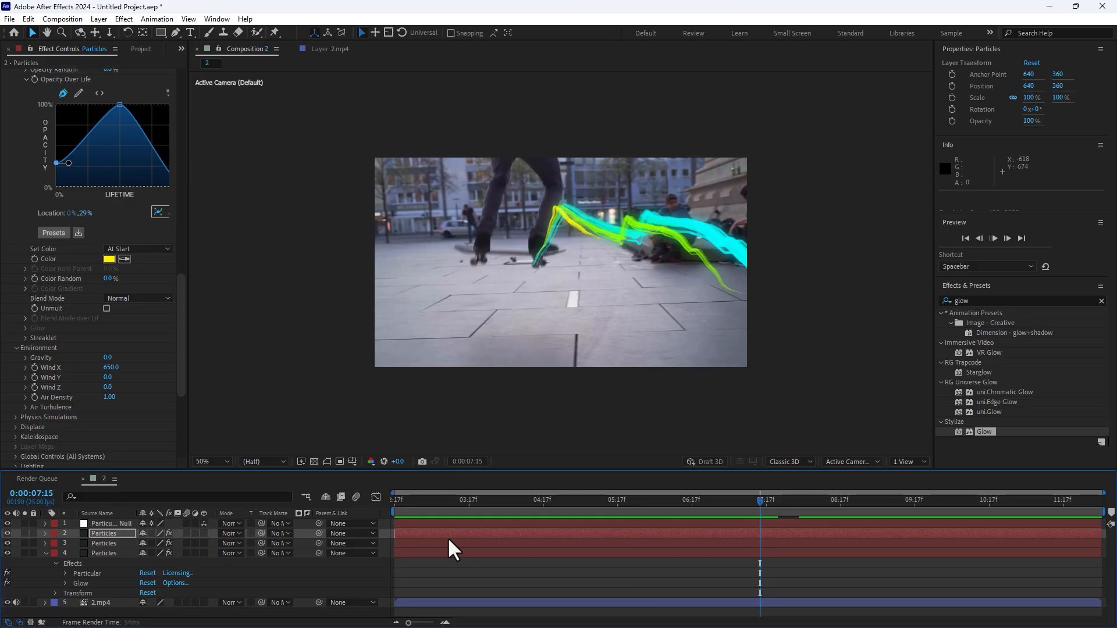
key("Page_Up")
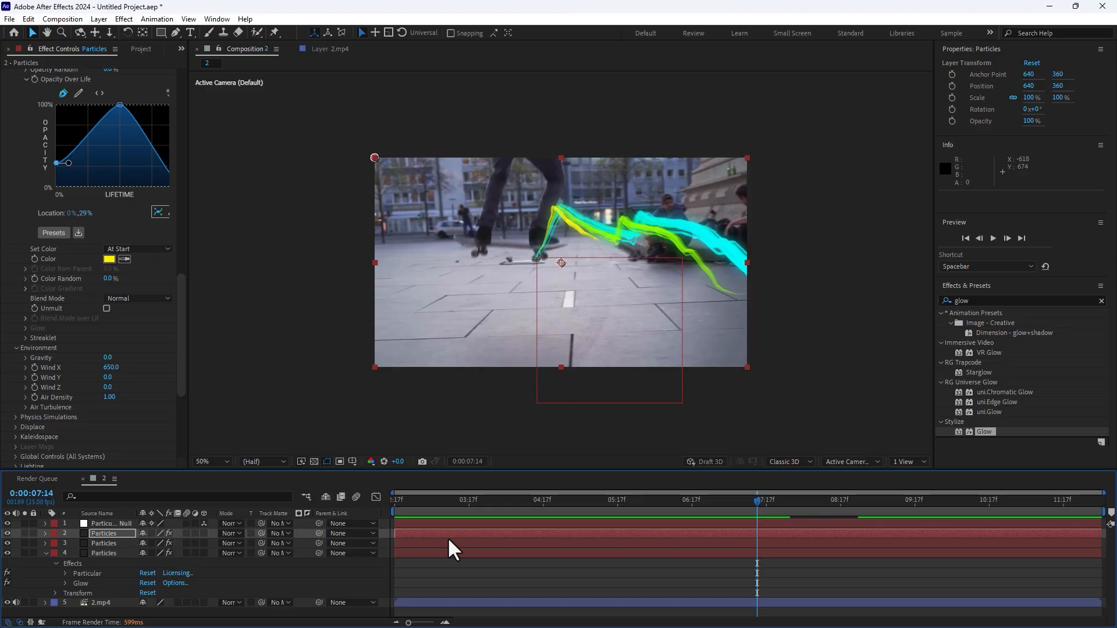
key("space")
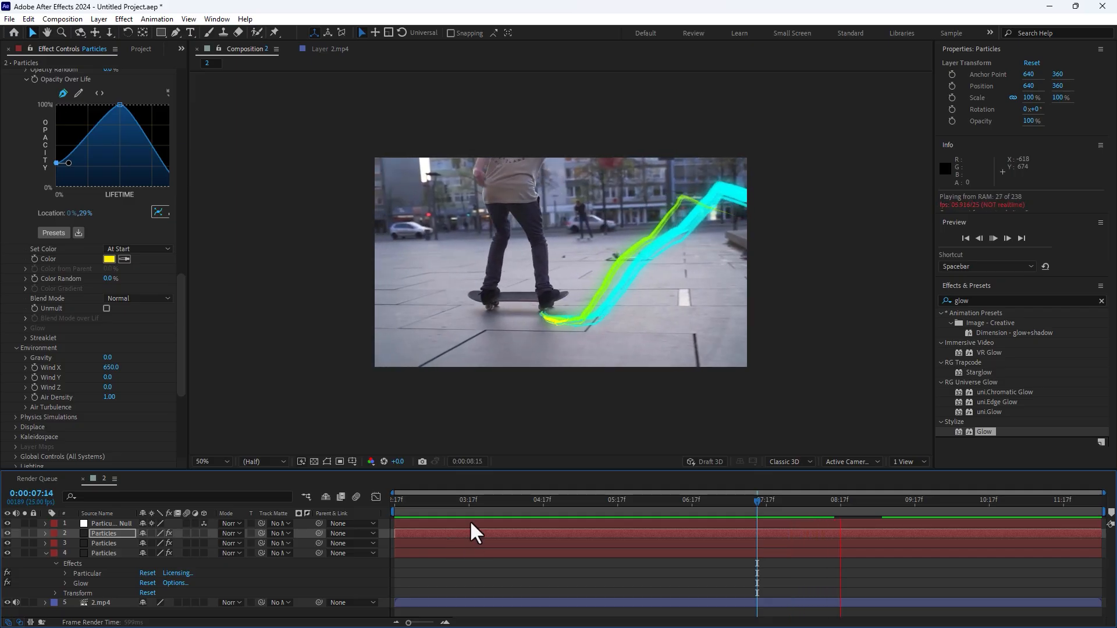
left_click_drag(451, 505, 376, 511)
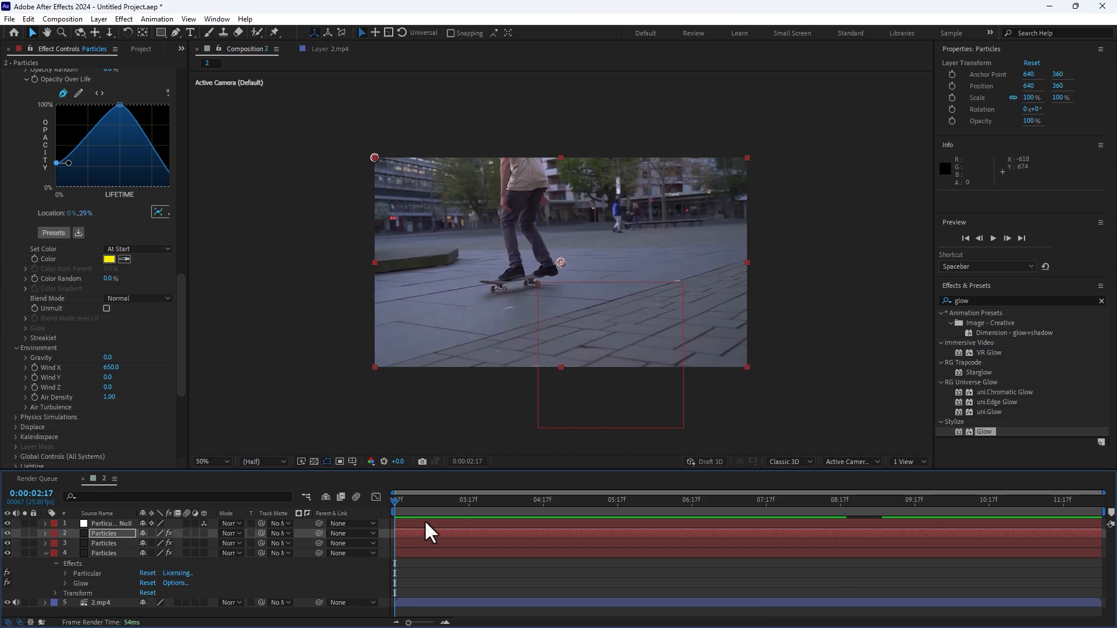
key("space")
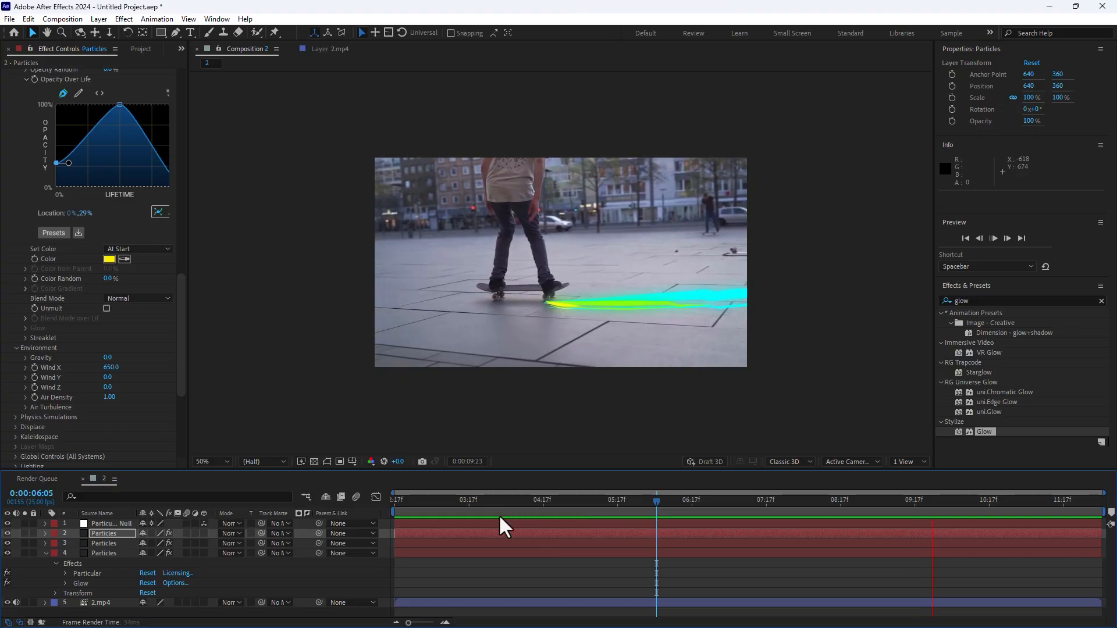
key("space")
Scrub the timeline to 0:00:06:17 to inspect the layered streaks during the skateboard jump.
left_click_drag(424, 501, 622, 511)
key("space")
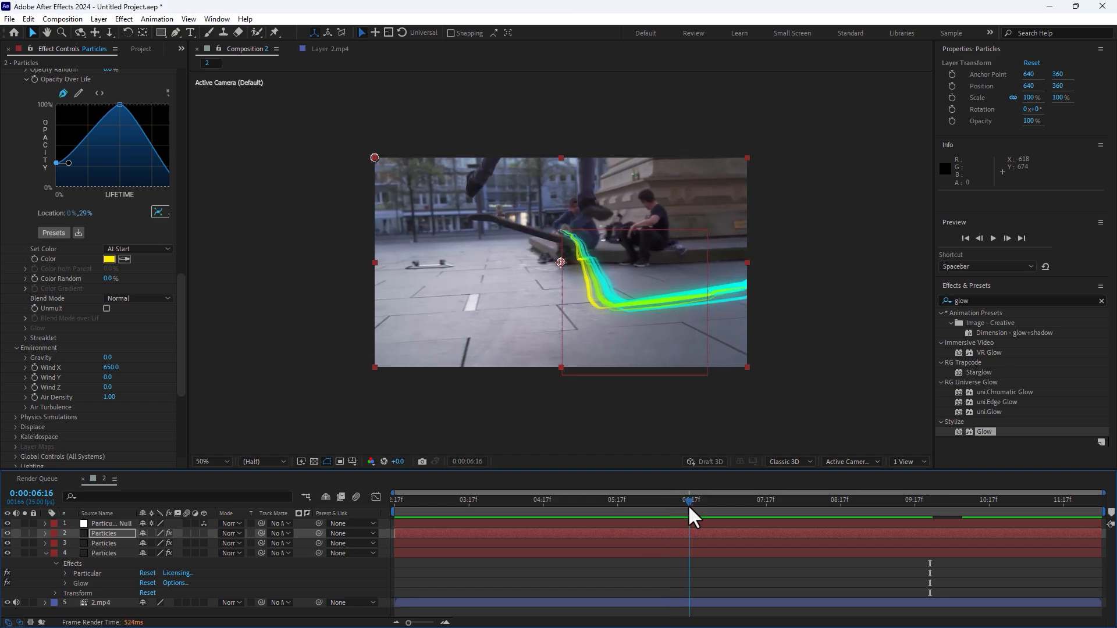
left_click_drag(689, 506, 690, 505)
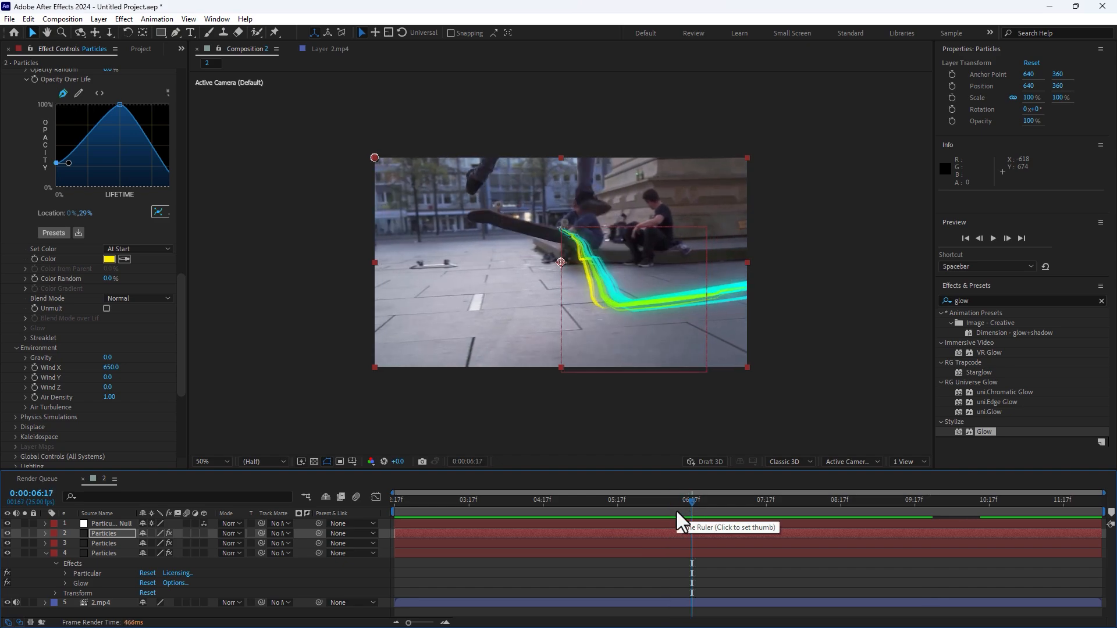